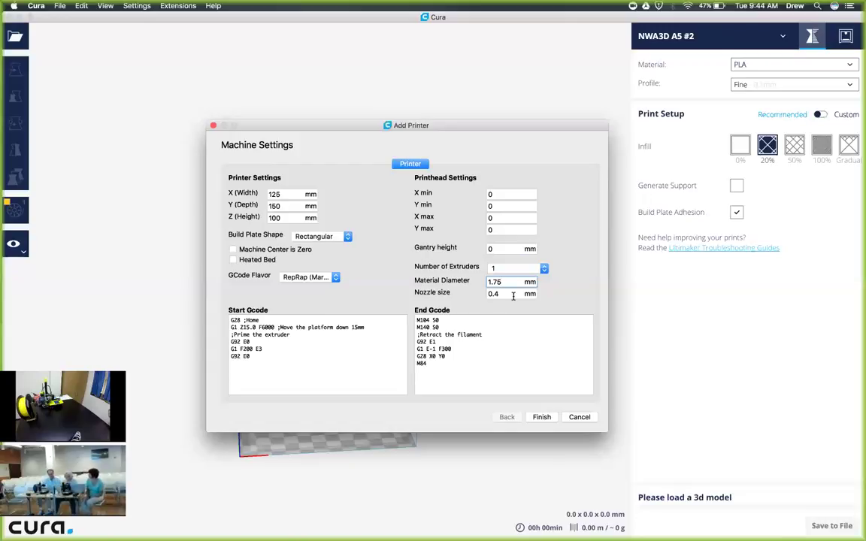
Finish adding the printer, keeping the 0.4 mm nozzle size in its machine settings
{"action": "left_click", "coordinate": [514, 295]}
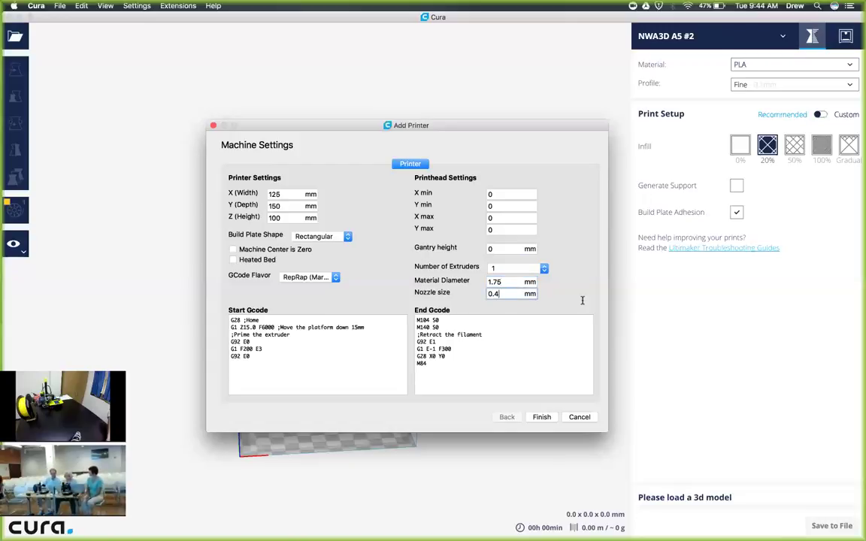
{"action": "left_click", "coordinate": [544, 418]}
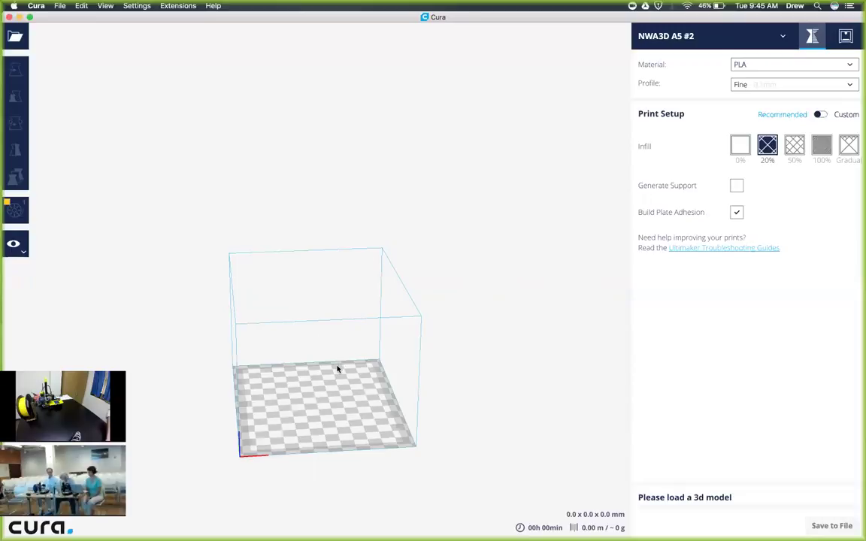
{"action": "scroll", "coordinate": [336, 383], "scroll_direction": "up", "scroll_amount": 4}
{"action": "mouse_move", "coordinate": [323, 441]}
{"action": "right_mouse_down"}
{"action": "mouse_move", "coordinate": [332, 413]}
{"action": "mouse_move", "coordinate": [316, 426]}
{"action": "right_mouse_up"}
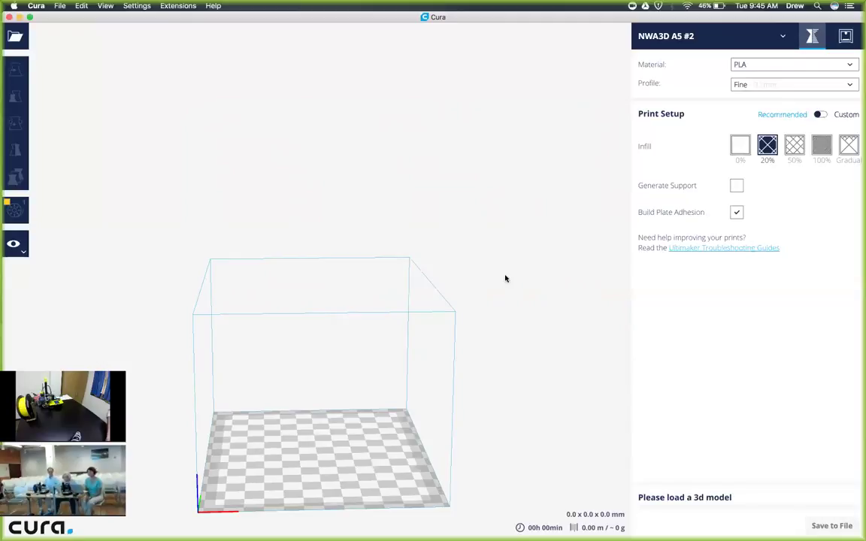
Switch the print setup to Custom and set the printing temperature to 220 °C
{"action": "left_click", "coordinate": [818, 115]}
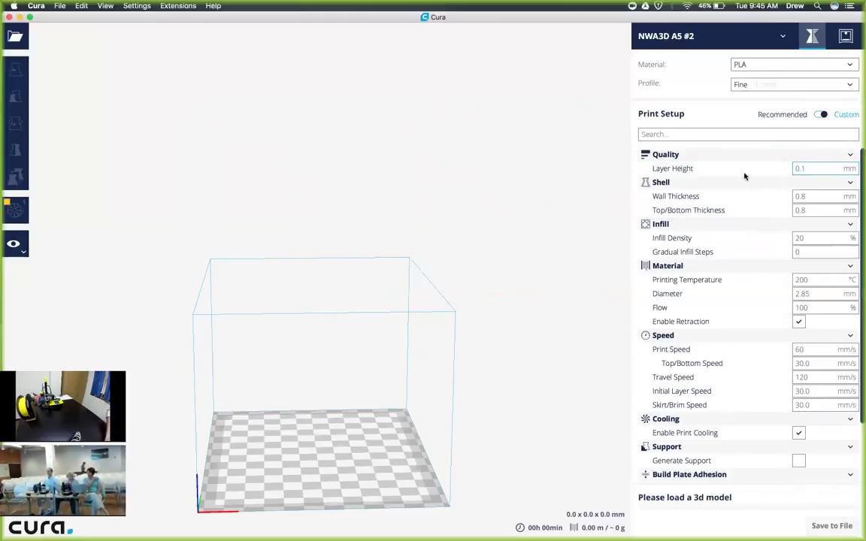
{"action": "mouse_move", "coordinate": [746, 174]}
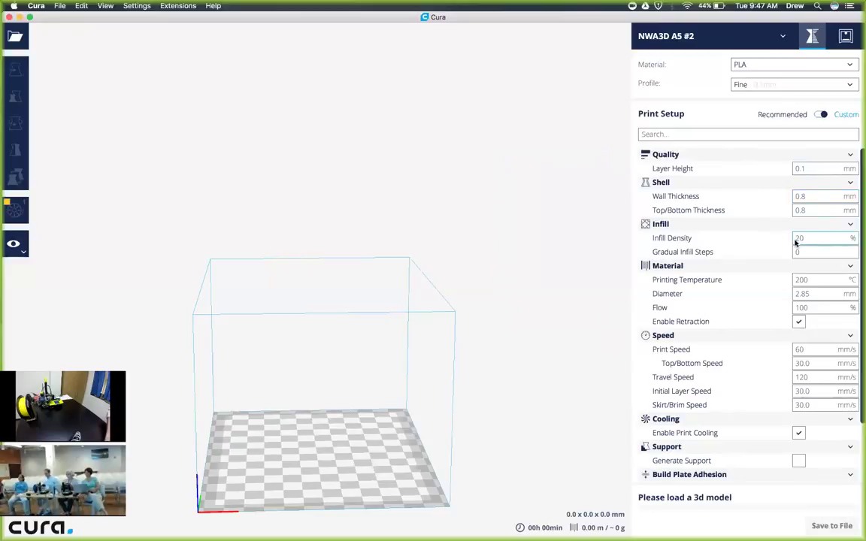
{"action": "mouse_move", "coordinate": [814, 239]}
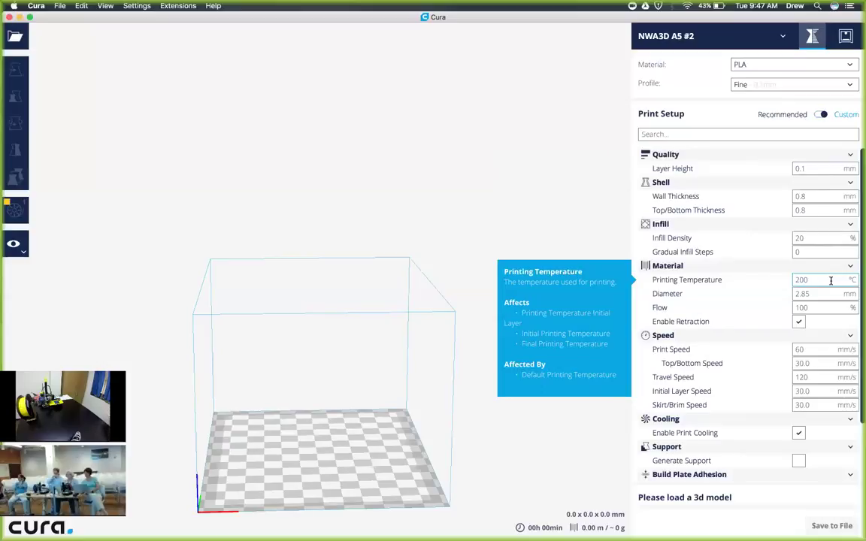
{"action": "key", "text": "BackSpace"}
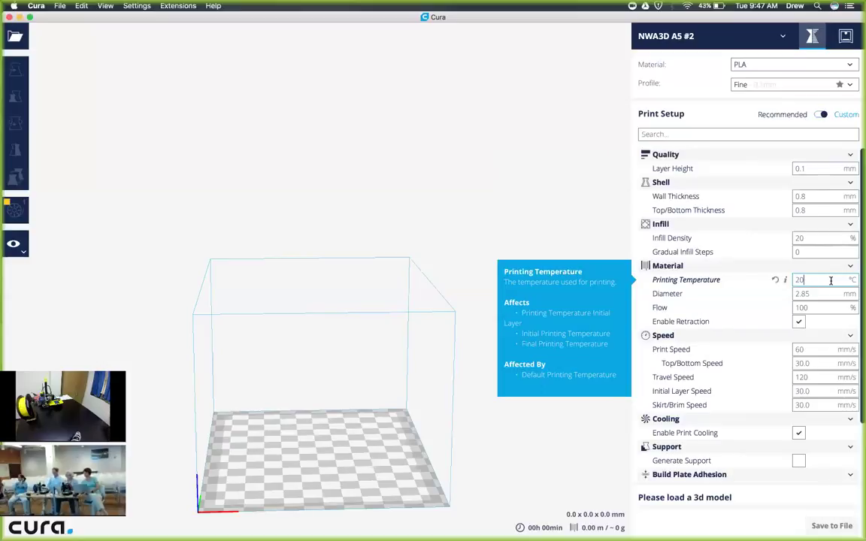
{"action": "type", "text": "20"}
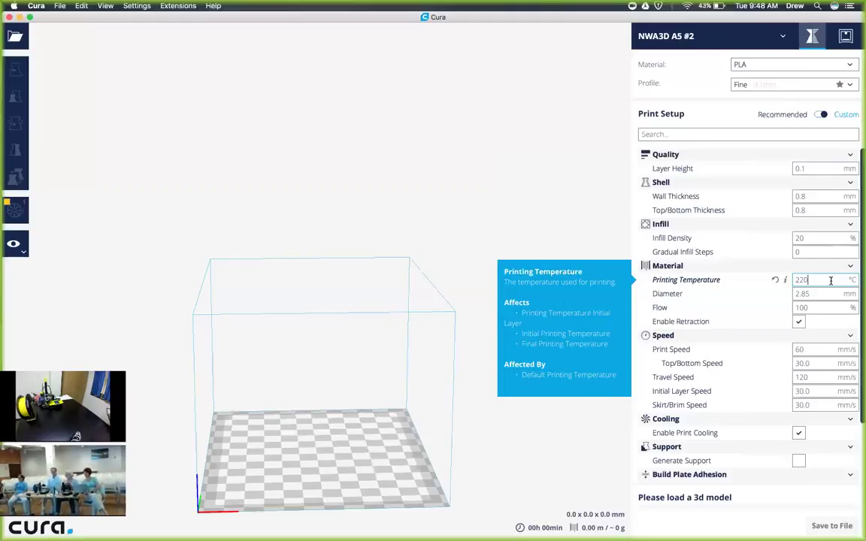
Set the material's filament diameter to 1.75 mm
{"action": "left_click", "coordinate": [828, 294]}
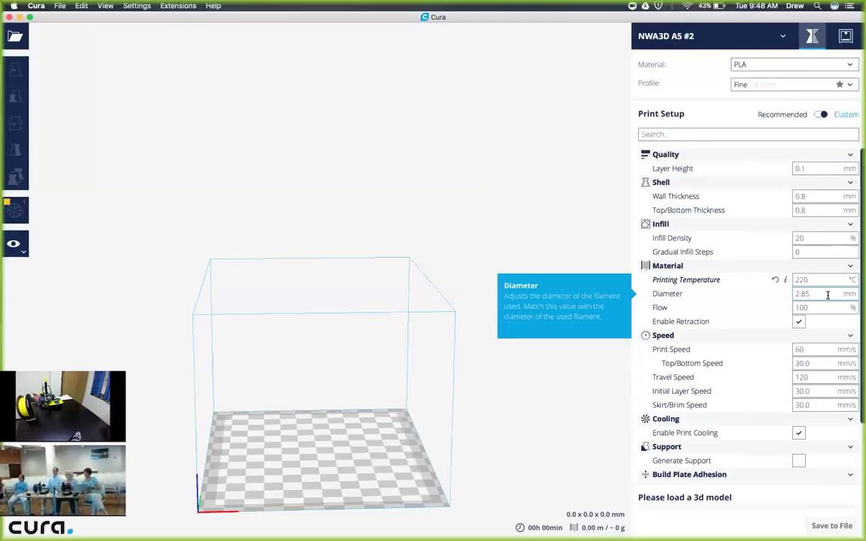
{"action": "key", "text": "BackSpace"}
{"action": "type", "text": "1.7"}
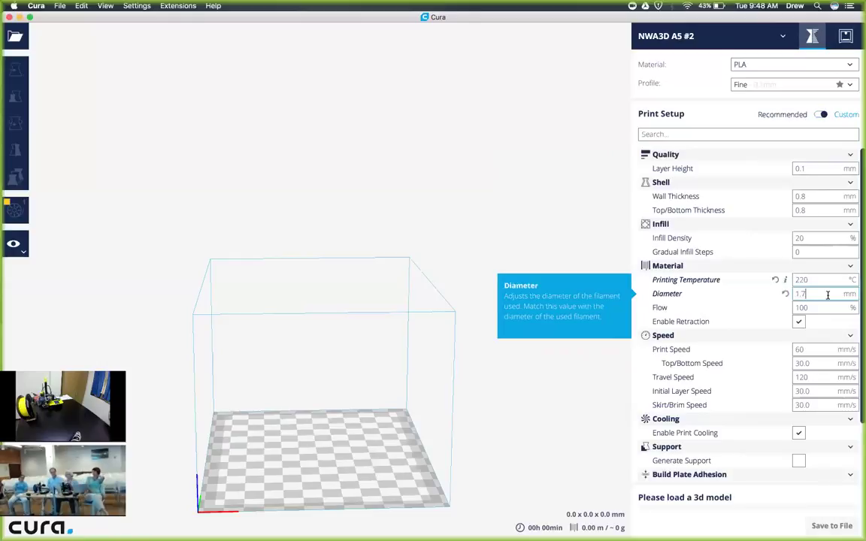
{"action": "type", "text": "5"}
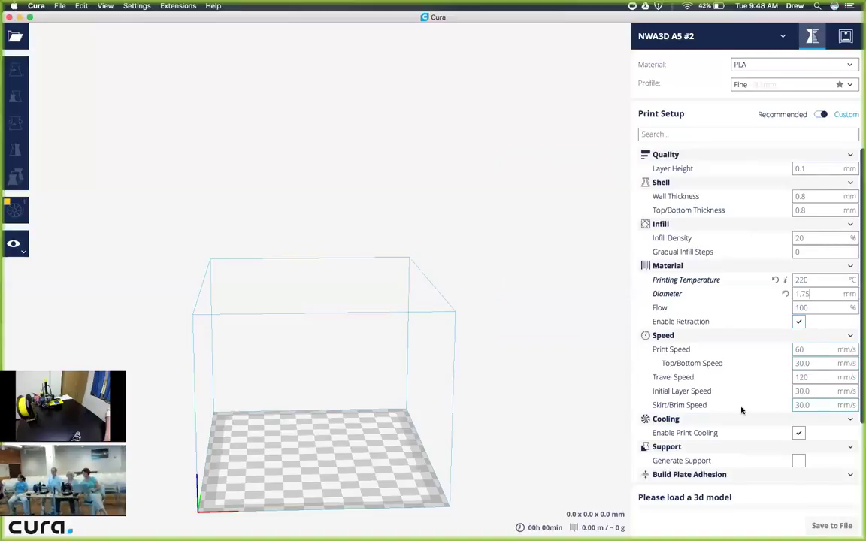
Hide the Support Infill Speed, Support Interface Speed and Top/Bottom Speed settings from the Speed category
{"action": "left_click", "coordinate": [852, 336]}
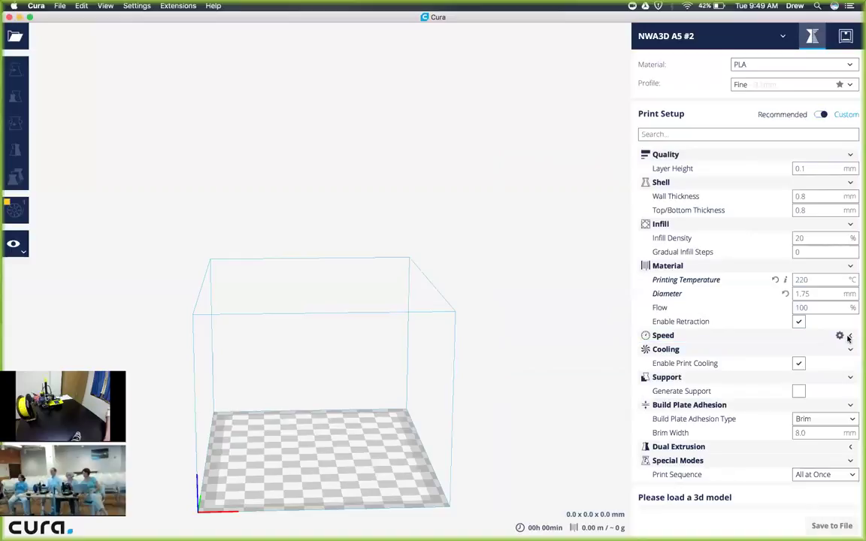
{"action": "left_click", "coordinate": [841, 336]}
{"action": "left_click", "coordinate": [300, 287]}
{"action": "left_click", "coordinate": [299, 300]}
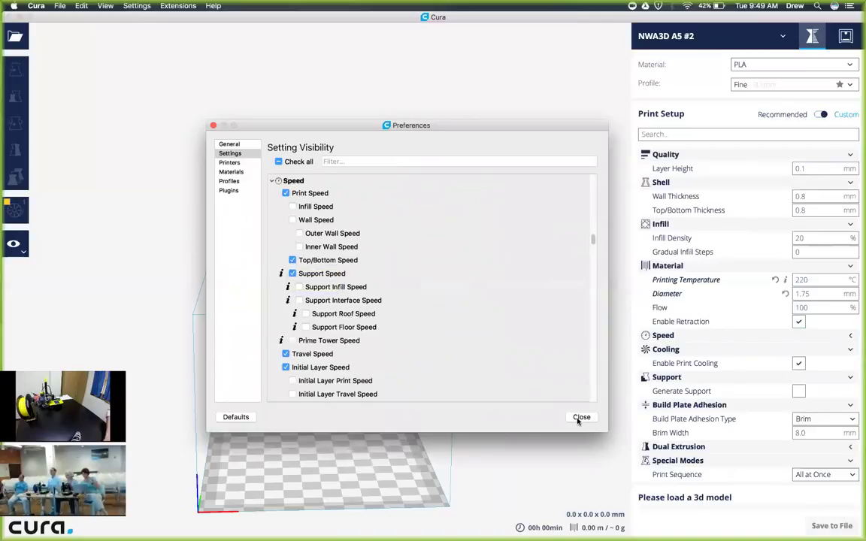
{"action": "left_click", "coordinate": [292, 260]}
{"action": "left_click", "coordinate": [581, 417]}
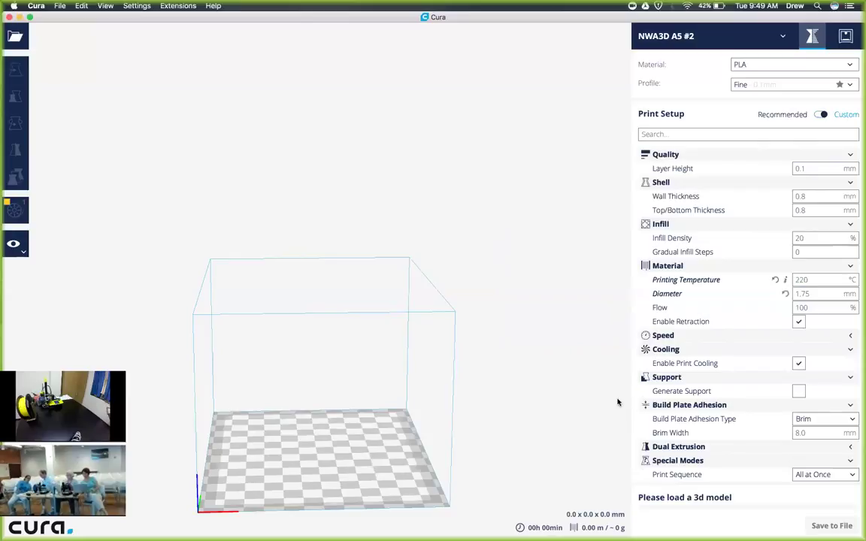
{"action": "left_click", "coordinate": [845, 336]}
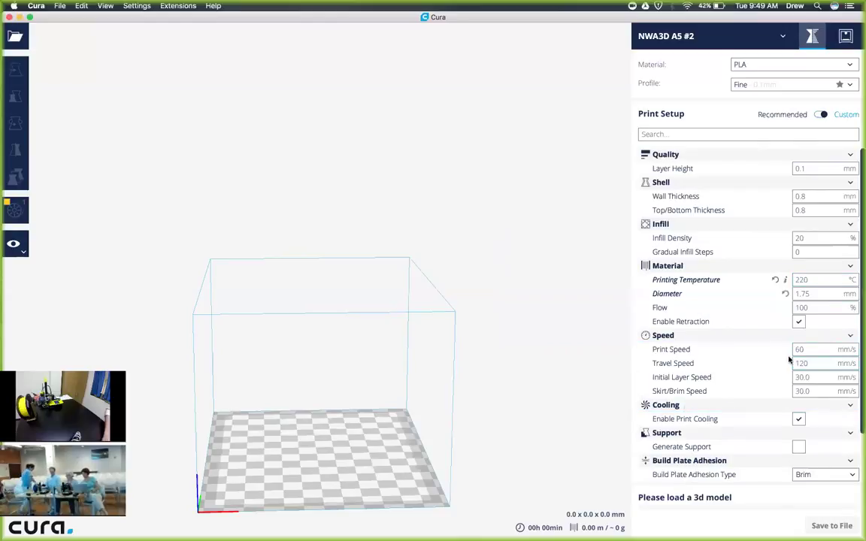
Set the print speed to 50 mm/s
{"action": "mouse_move", "coordinate": [816, 351]}
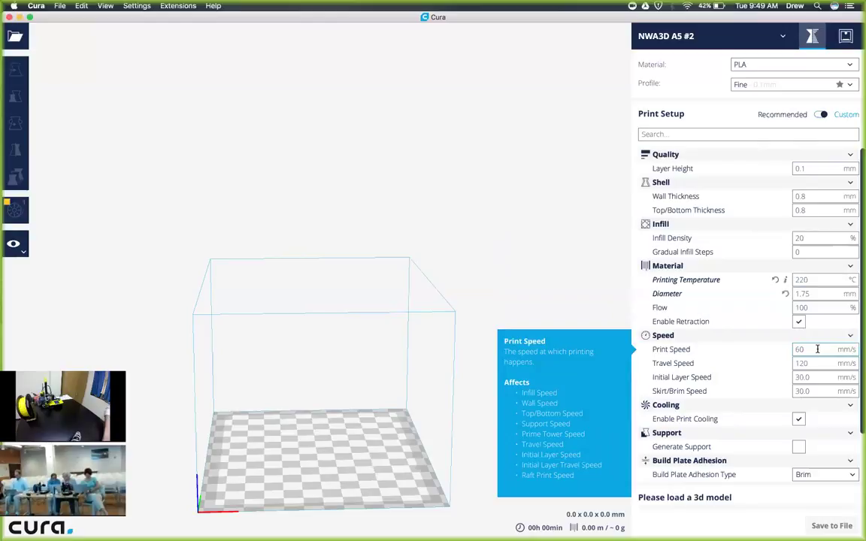
{"action": "key", "text": "BackSpace"}
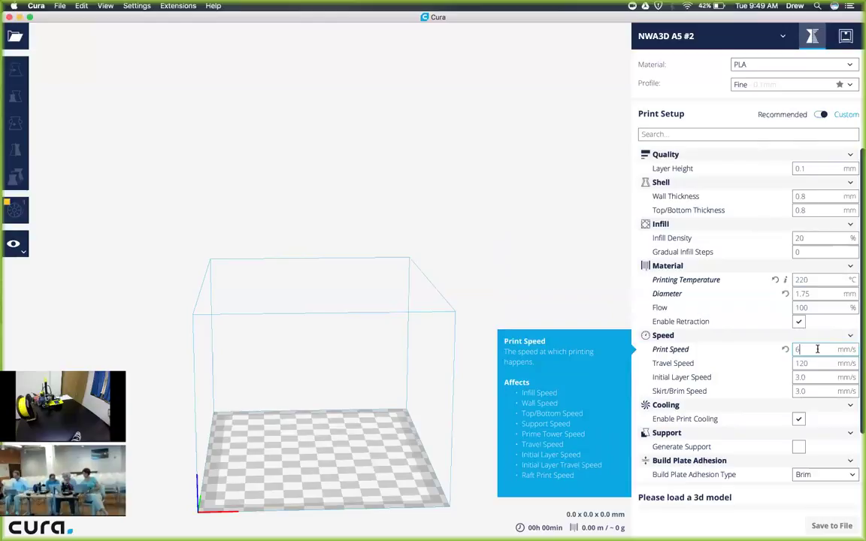
{"action": "key", "text": "BackSpace"}
{"action": "type", "text": "50"}
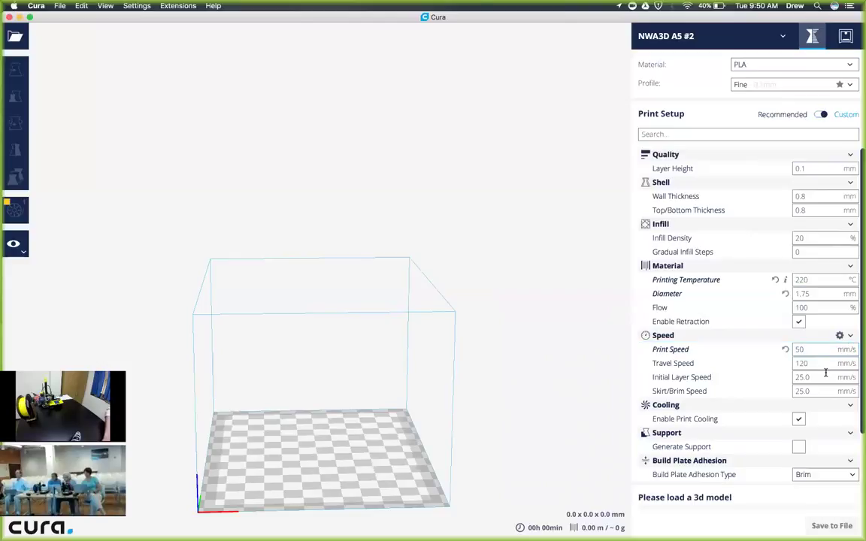
Enable support generation for the print
{"action": "scroll", "coordinate": [817, 402], "scroll_direction": "down", "scroll_amount": 3}
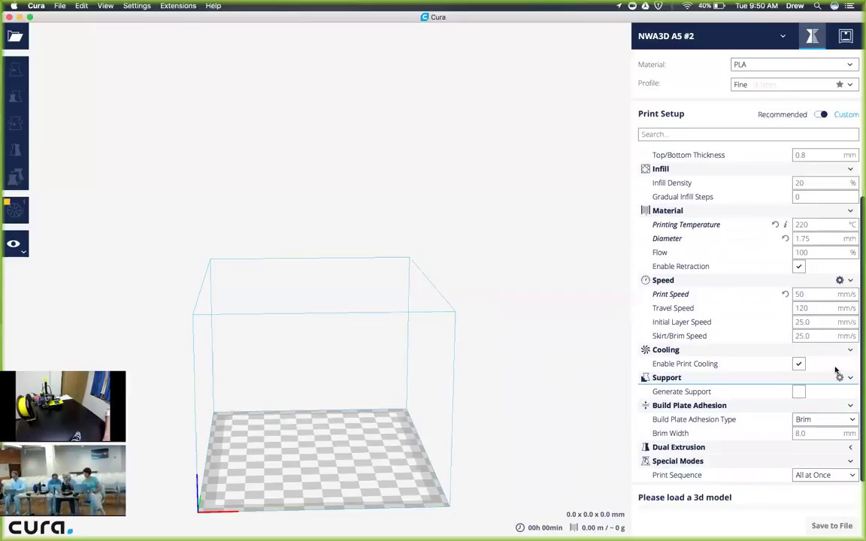
{"action": "mouse_move", "coordinate": [835, 370]}
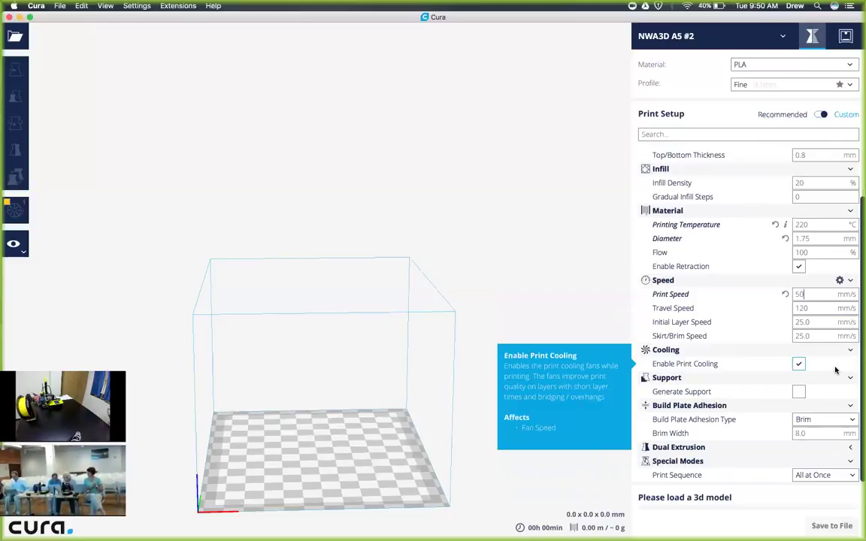
{"action": "mouse_move", "coordinate": [802, 393]}
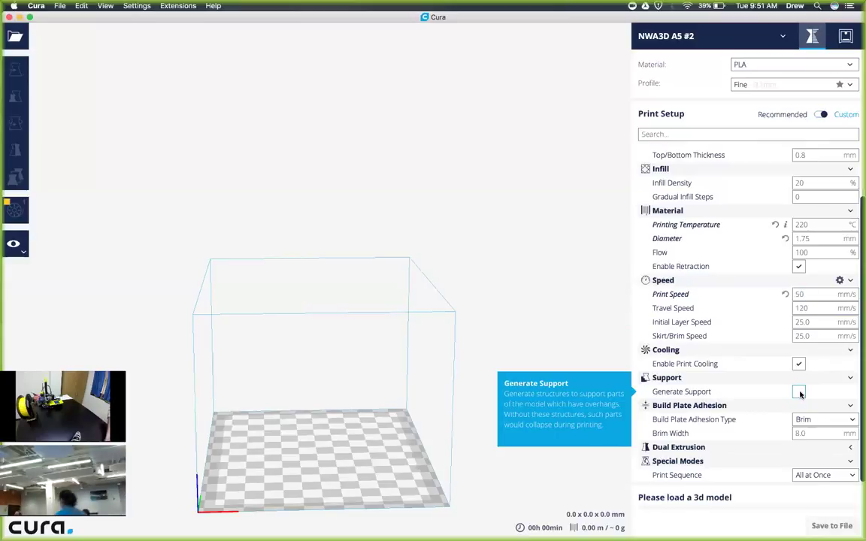
{"action": "left_click", "coordinate": [800, 391]}
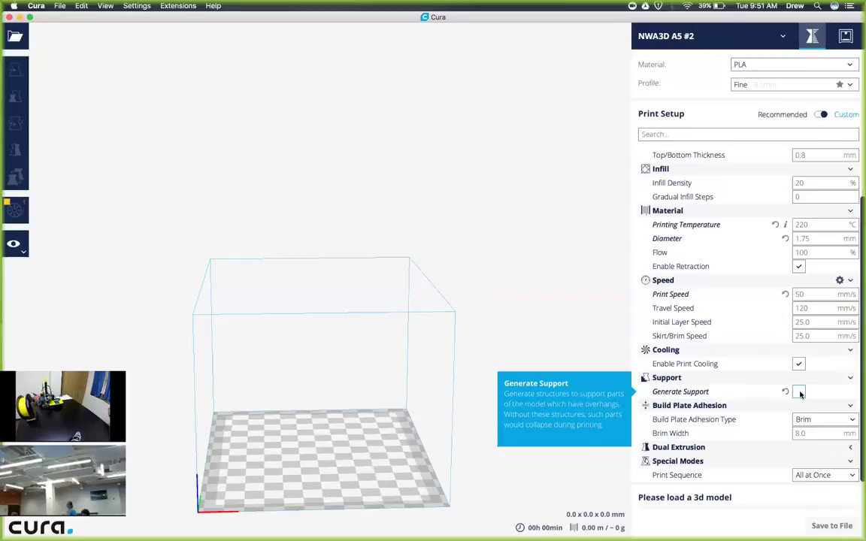
{"action": "left_click", "coordinate": [799, 392]}
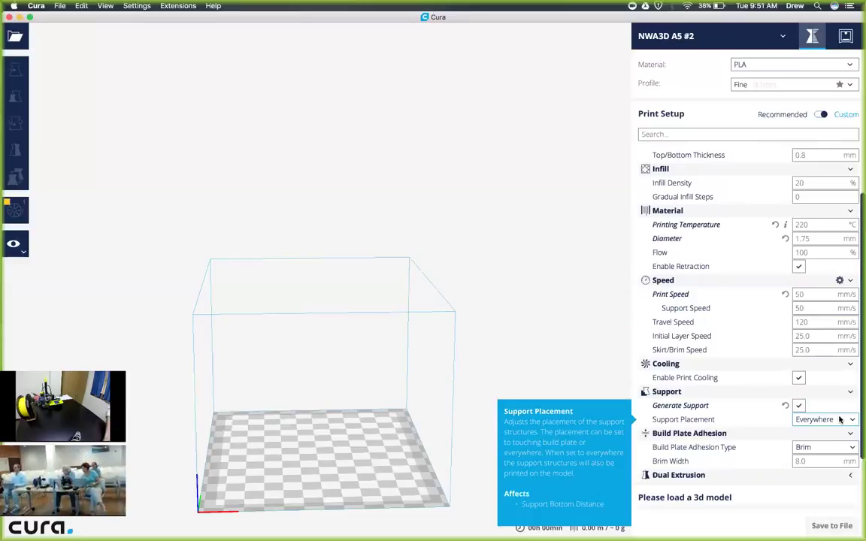
Change the build plate adhesion type to Skirt
{"action": "scroll", "coordinate": [849, 412], "scroll_direction": "down", "scroll_amount": 2}
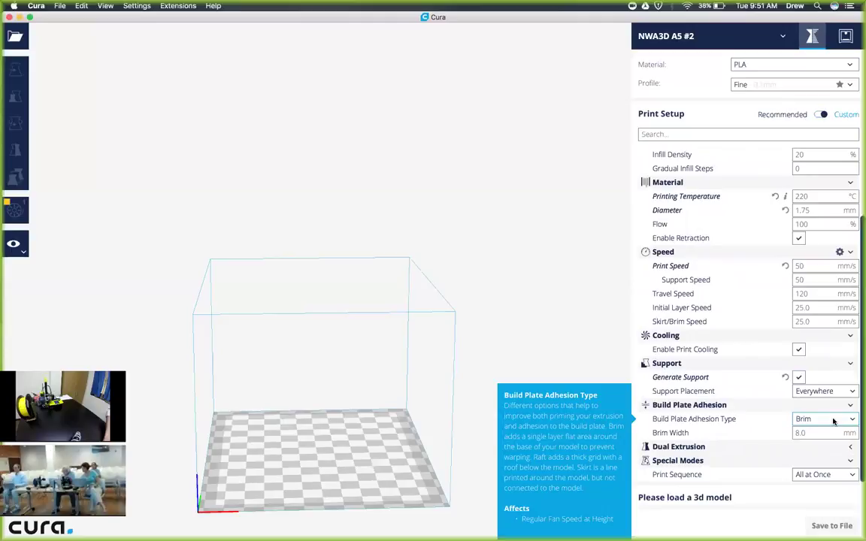
{"action": "left_click", "coordinate": [833, 421]}
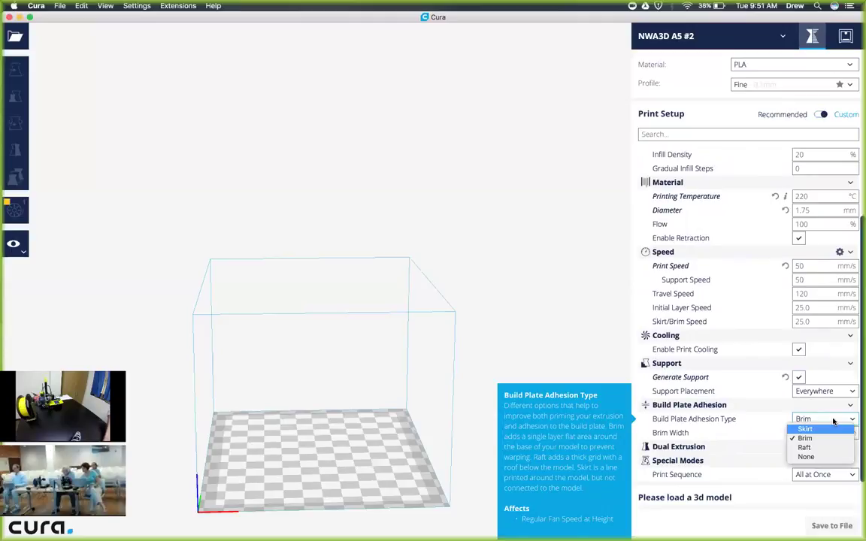
{"action": "left_click", "coordinate": [821, 429]}
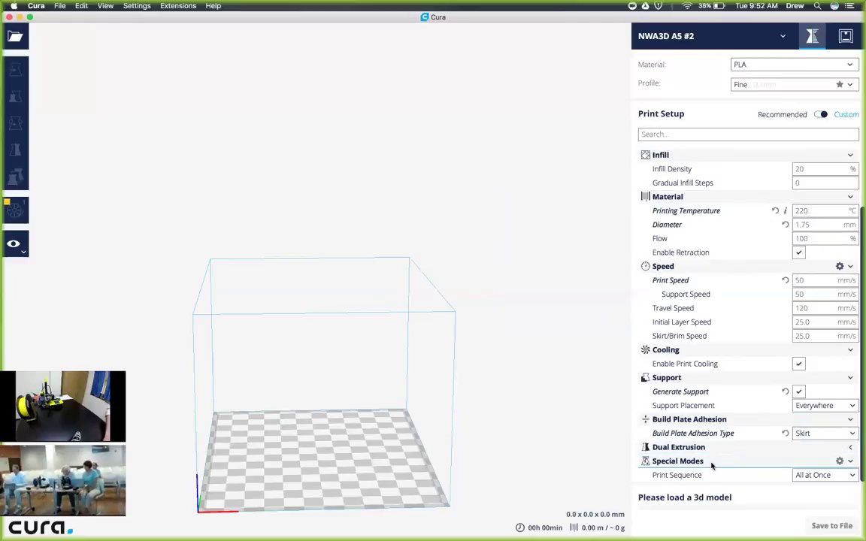
{"action": "mouse_move", "coordinate": [687, 485]}
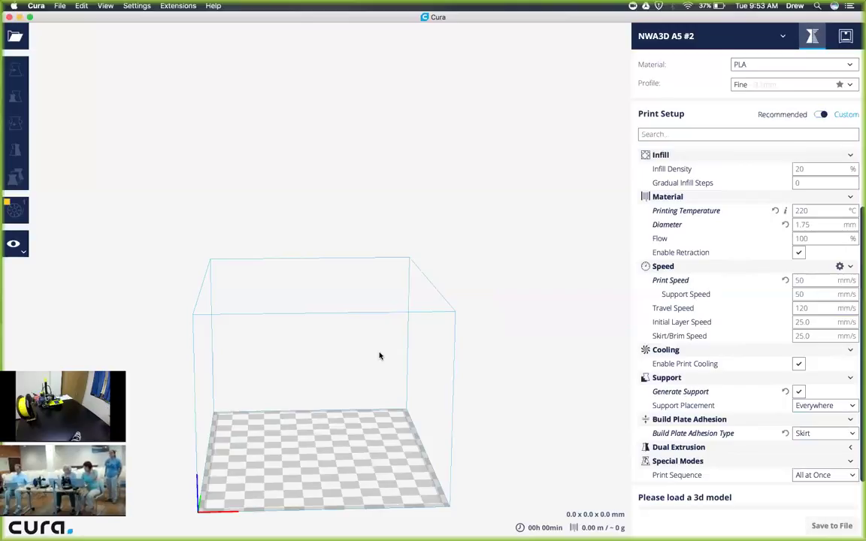
Load the model Six Sided Dice (d6).stl from the STL files folder on the NWA3D drive
{"action": "left_click", "coordinate": [13, 41]}
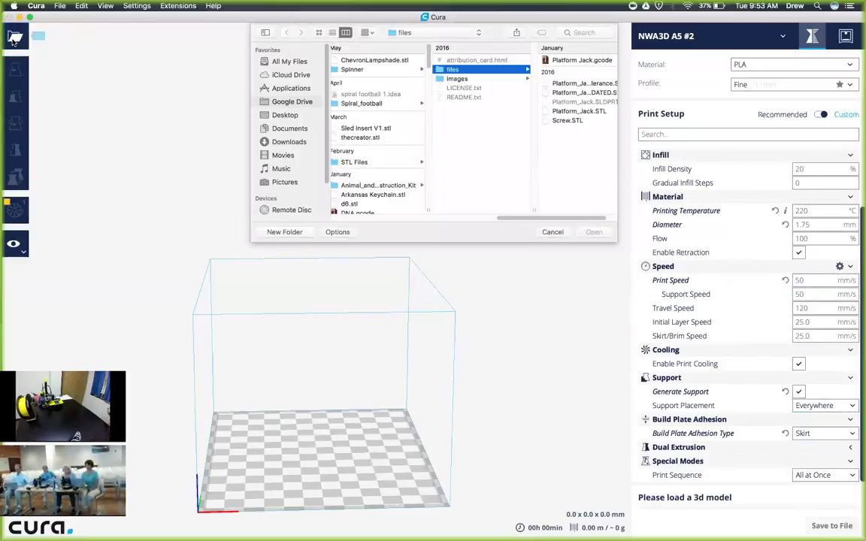
{"action": "scroll", "coordinate": [315, 170], "scroll_direction": "down", "scroll_amount": 3}
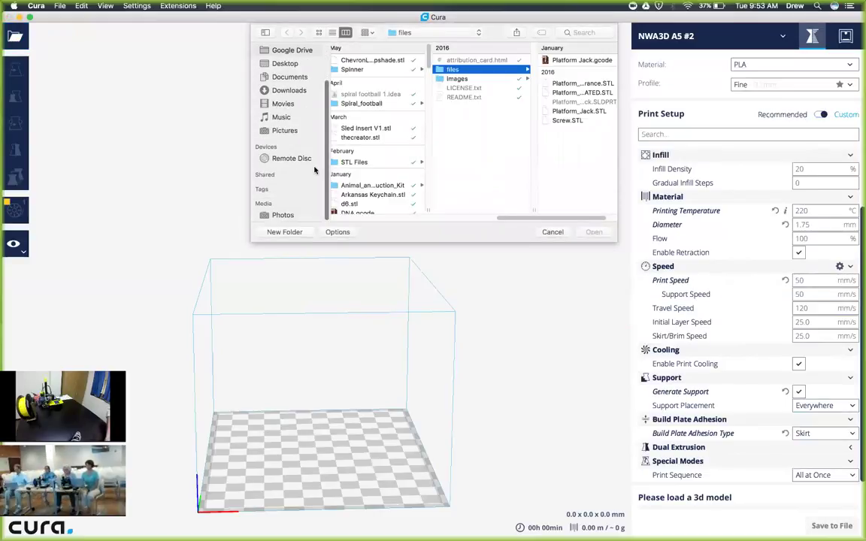
{"action": "scroll", "coordinate": [304, 173], "scroll_direction": "up", "scroll_amount": 3}
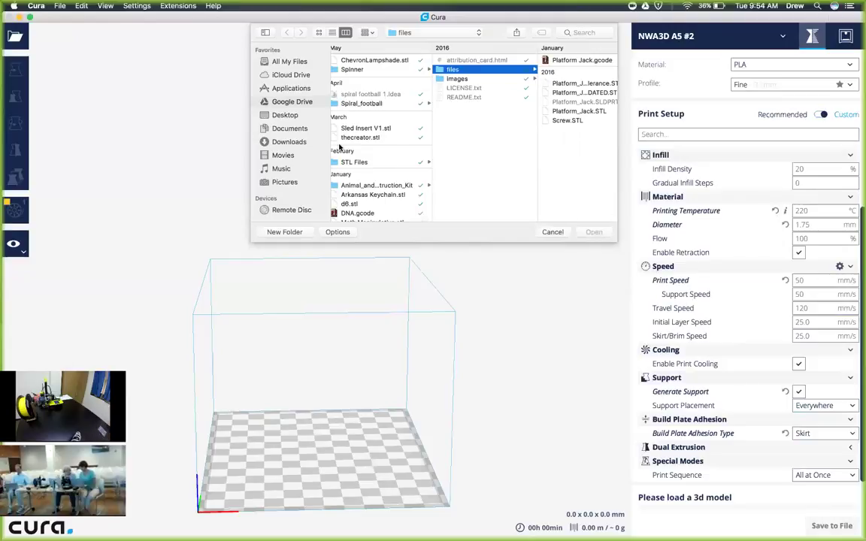
{"action": "scroll", "coordinate": [289, 147], "scroll_direction": "down", "scroll_amount": 4}
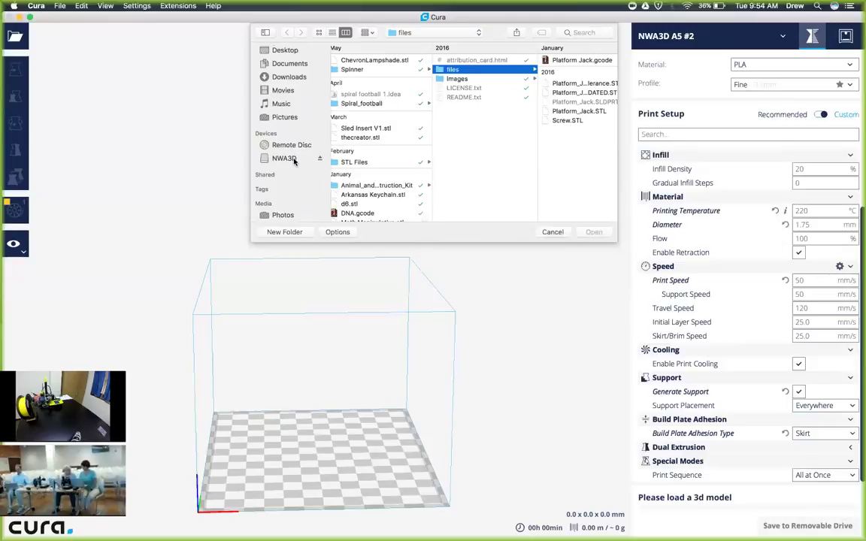
{"action": "left_click", "coordinate": [293, 159]}
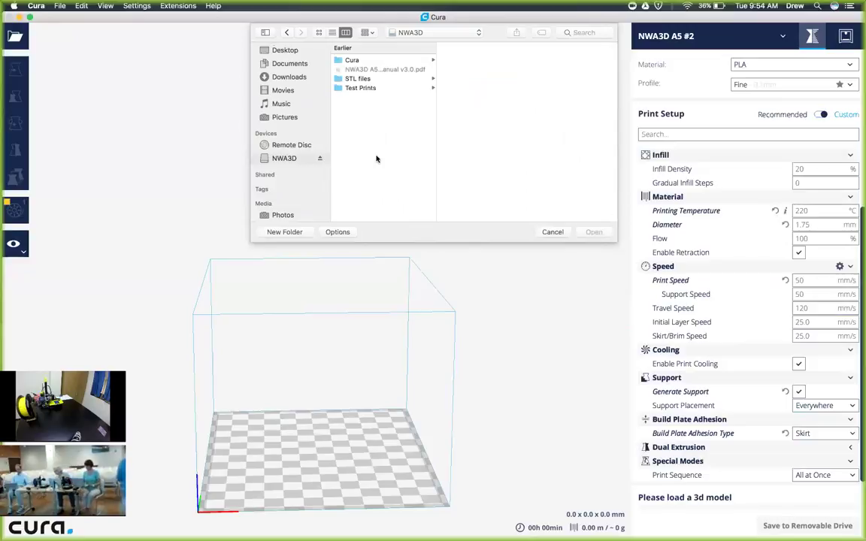
{"action": "left_click", "coordinate": [372, 90]}
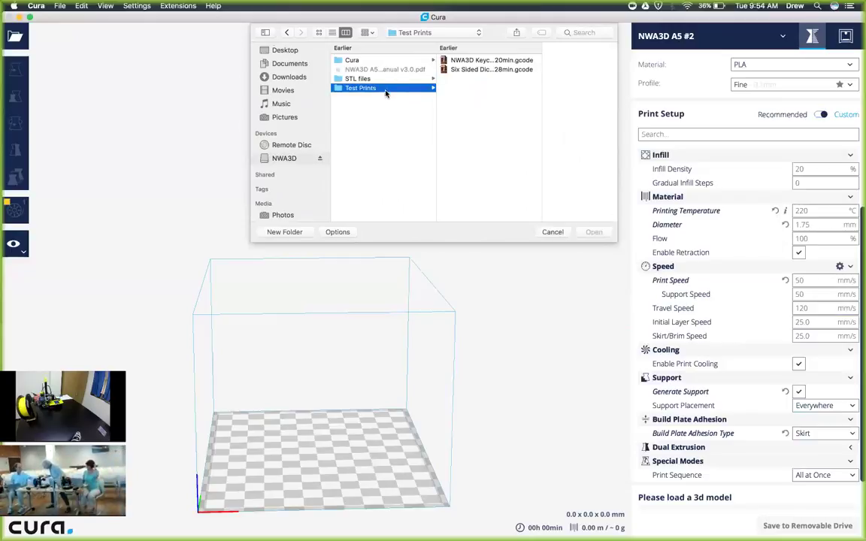
{"action": "left_click", "coordinate": [391, 79]}
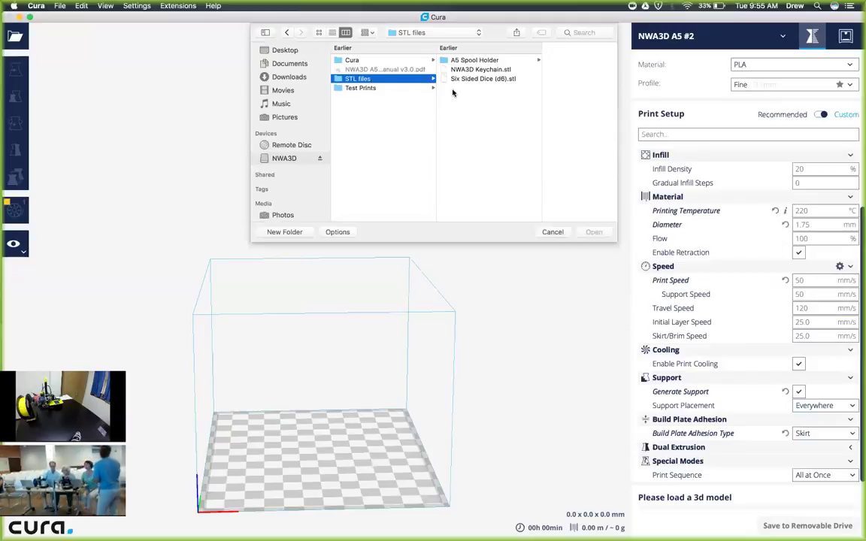
{"action": "left_click", "coordinate": [489, 79]}
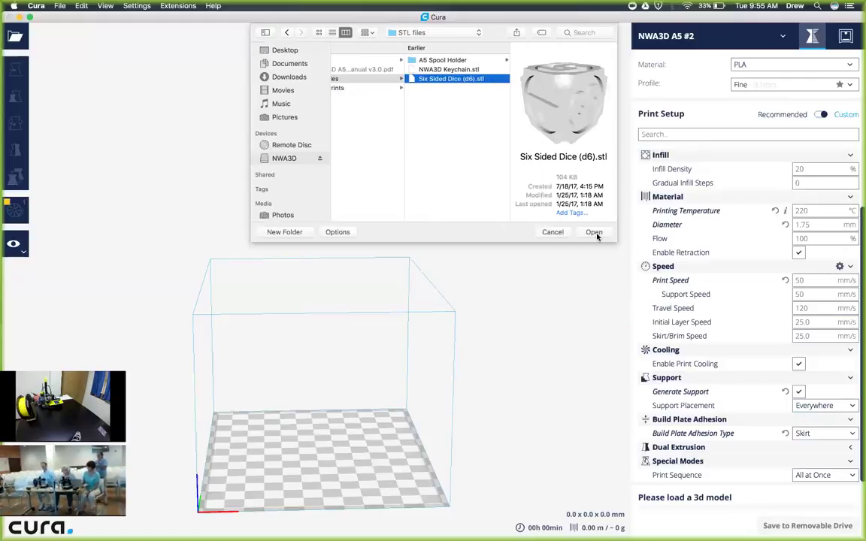
{"action": "left_click", "coordinate": [595, 234]}
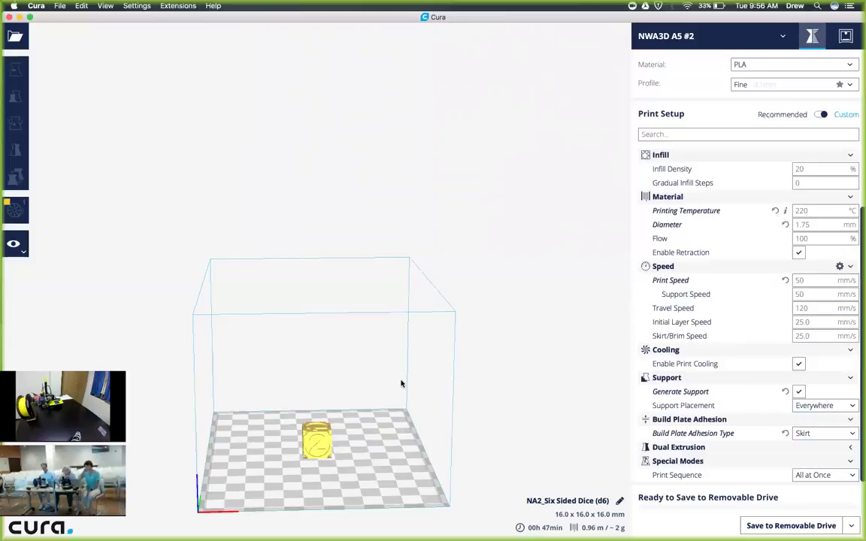
Inspect the dice on the build plate from above, from below and from the side
{"action": "left_click", "coordinate": [322, 447]}
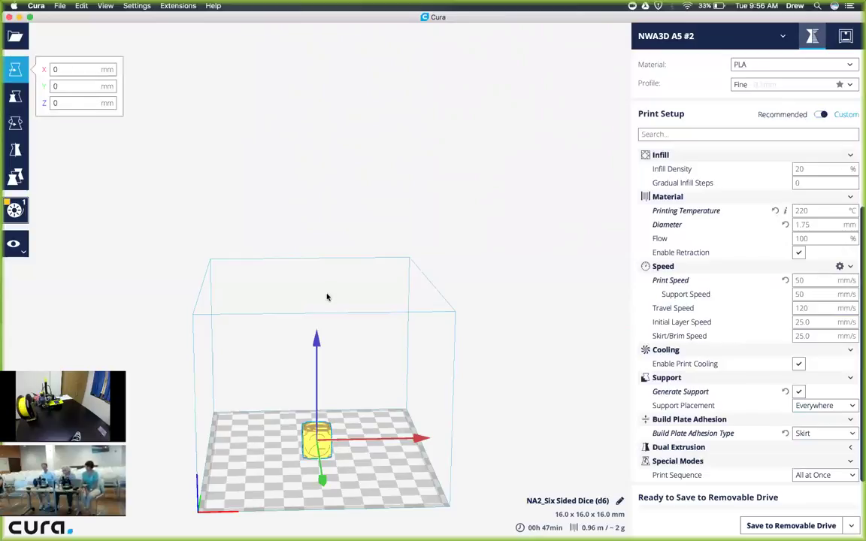
{"action": "scroll", "coordinate": [327, 297], "scroll_direction": "down", "scroll_amount": 1}
{"action": "right_click_drag", "start_coordinate": [327, 297], "coordinate": [333, 358]}
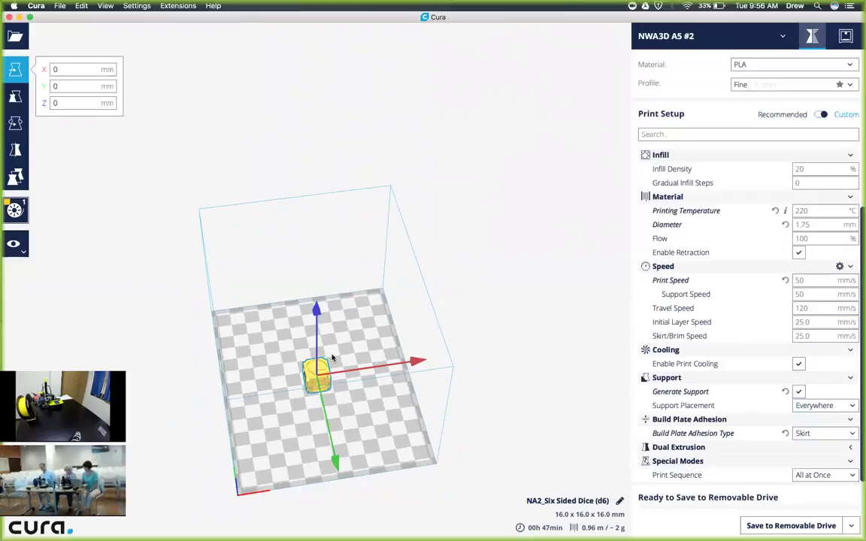
{"action": "mouse_move", "coordinate": [336, 353]}
{"action": "right_mouse_down"}
{"action": "mouse_move", "coordinate": [477, 300]}
{"action": "mouse_move", "coordinate": [222, 446]}
{"action": "mouse_move", "coordinate": [255, 403]}
{"action": "mouse_move", "coordinate": [322, 364]}
{"action": "right_mouse_up"}
{"action": "left_click", "coordinate": [322, 363]}
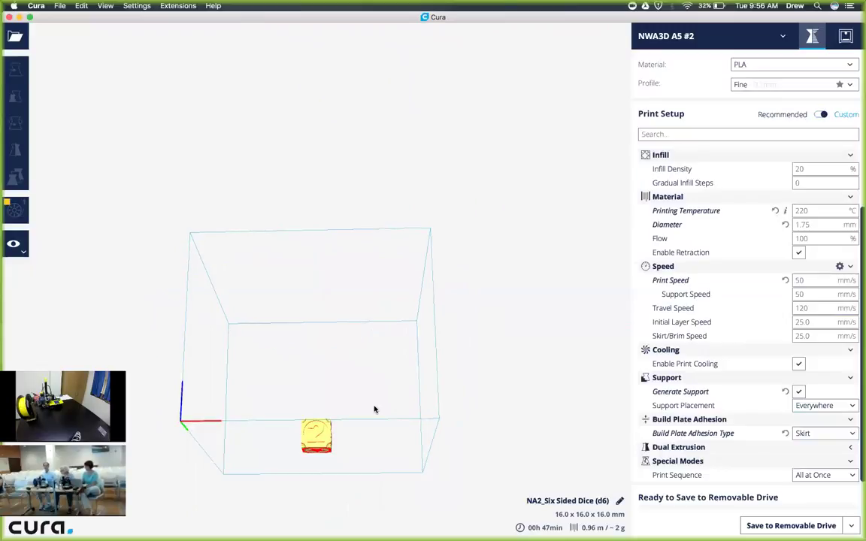
{"action": "right_click_drag", "start_coordinate": [375, 410], "coordinate": [331, 459]}
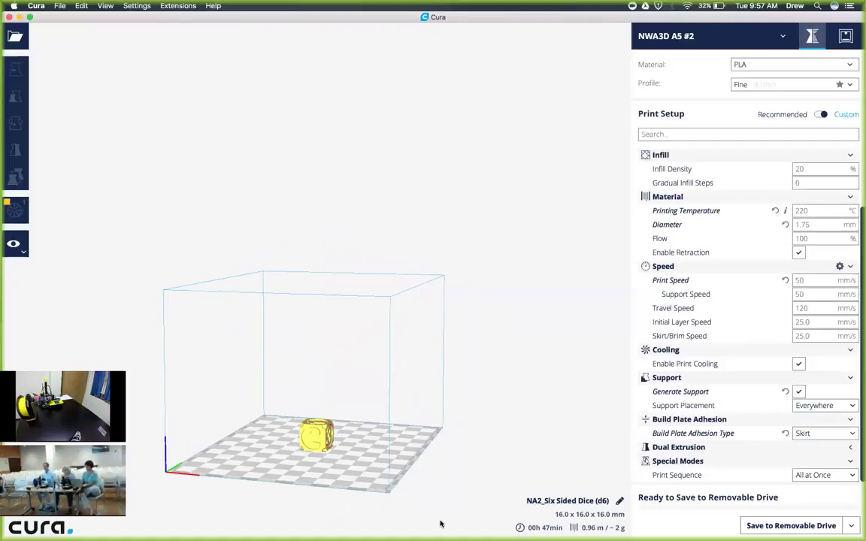
{"action": "right_click", "coordinate": [328, 460]}
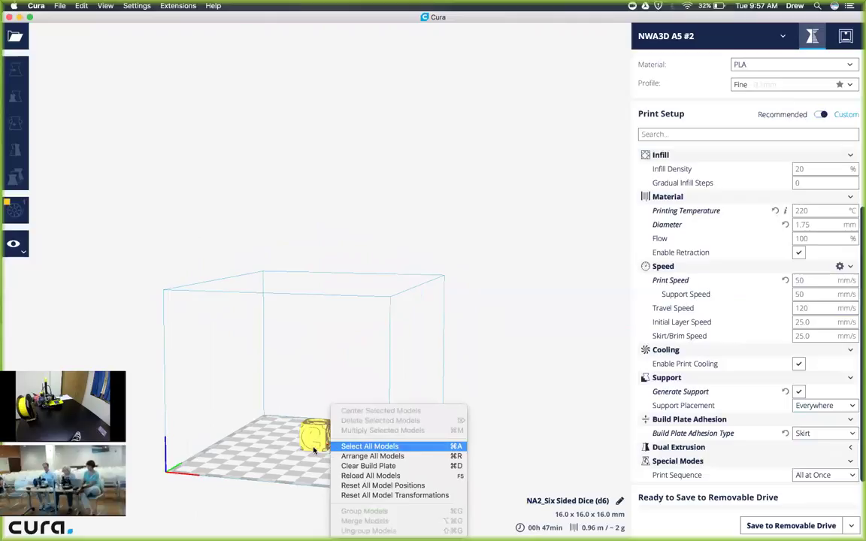
{"action": "left_click", "coordinate": [315, 449]}
Move the dice toward the back-left corner of the build plate, to about X -41 mm and Y -37 mm
{"action": "left_click", "coordinate": [312, 436]}
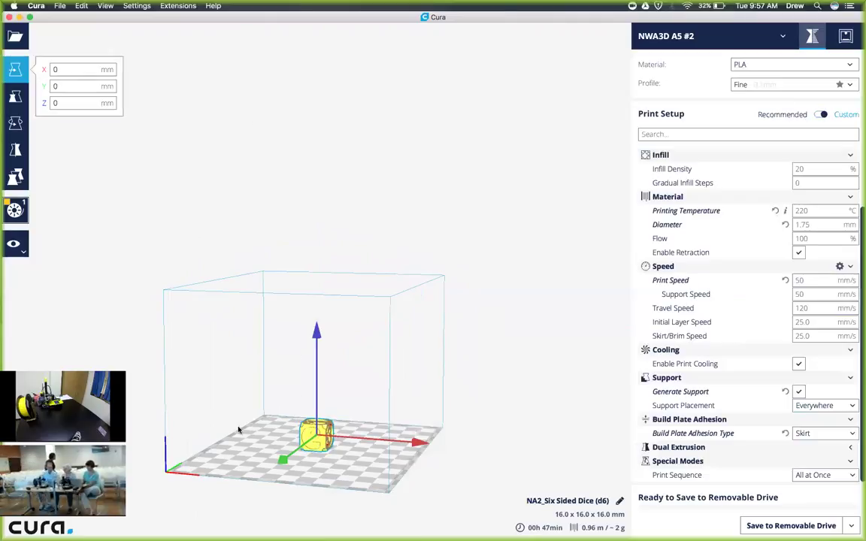
{"action": "right_click_drag", "start_coordinate": [255, 454], "coordinate": [278, 474]}
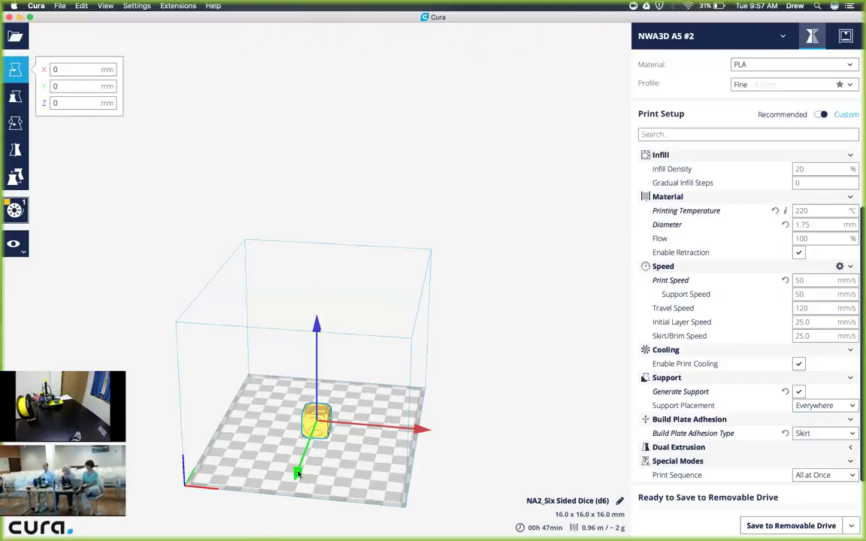
{"action": "left_click_drag", "start_coordinate": [300, 471], "coordinate": [361, 450]}
{"action": "left_click", "coordinate": [375, 409]}
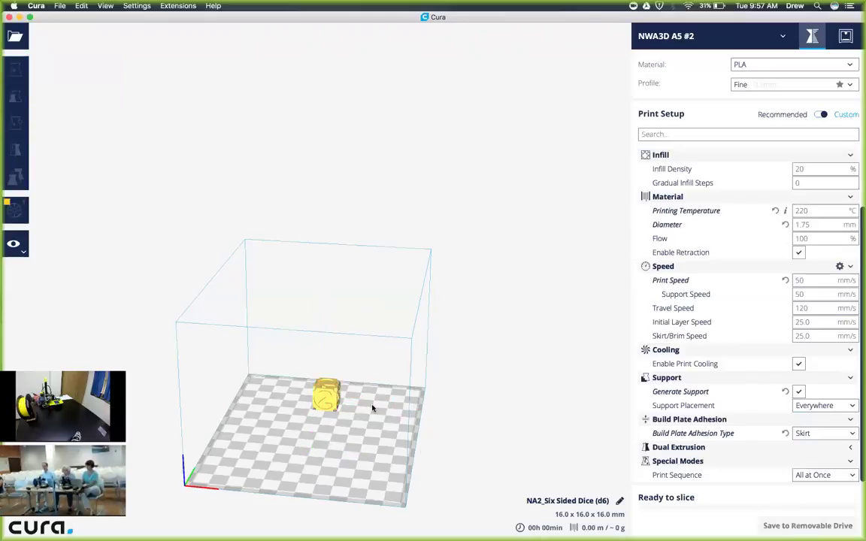
{"action": "left_click", "coordinate": [327, 397]}
{"action": "left_click_drag", "start_coordinate": [430, 406], "coordinate": [356, 405]}
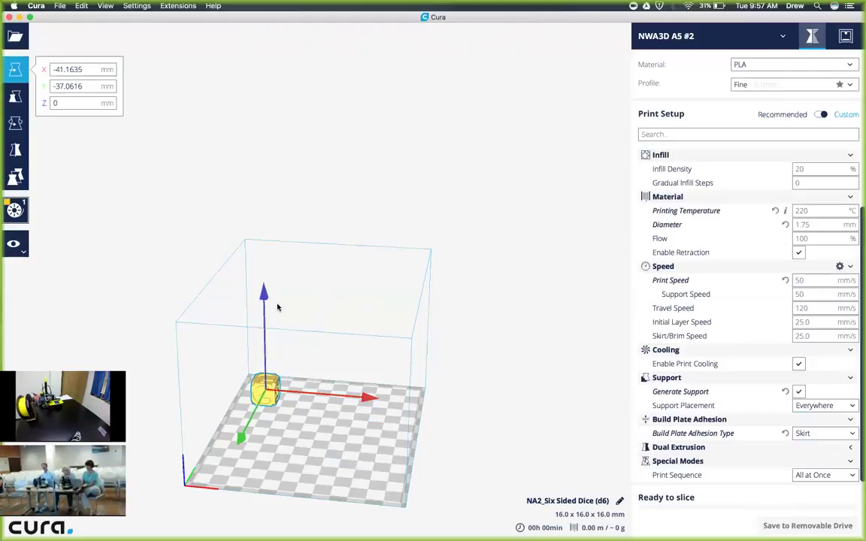
{"action": "left_click", "coordinate": [87, 87]}
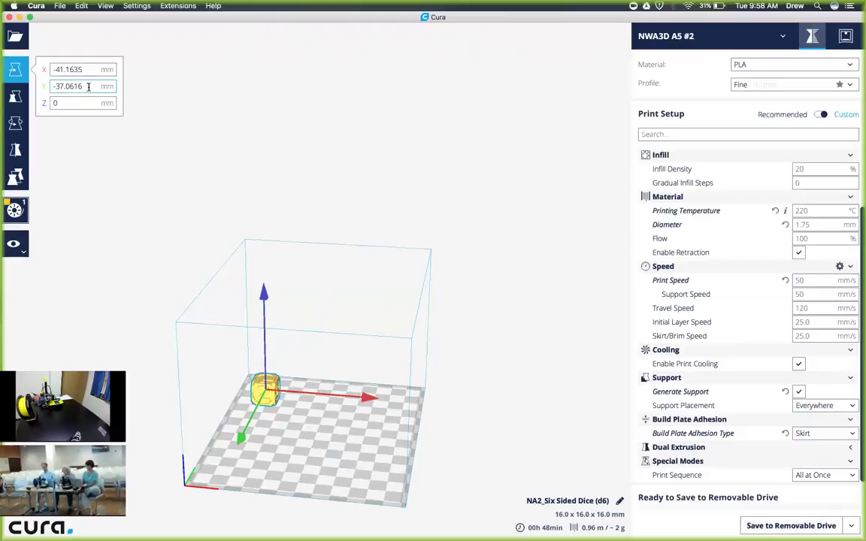
{"action": "left_click", "coordinate": [153, 124]}
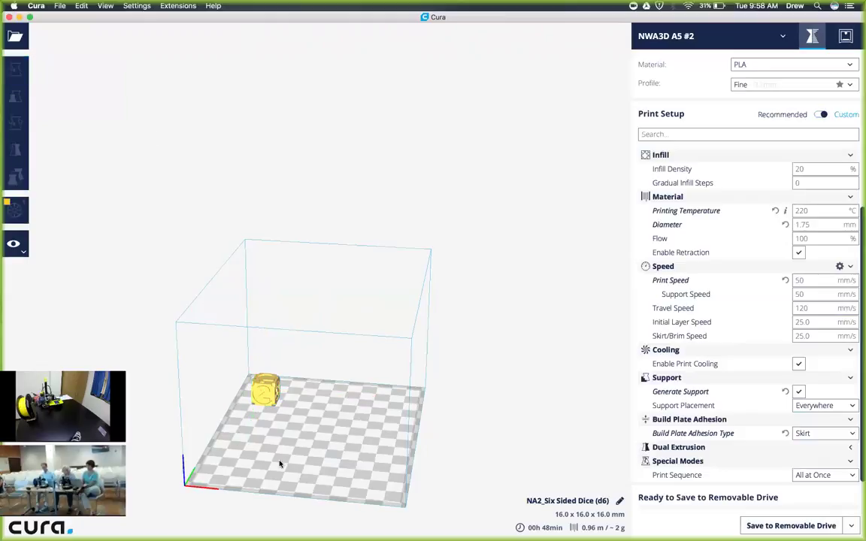
Scale the dice uniformly to 125%
{"action": "left_click", "coordinate": [272, 389]}
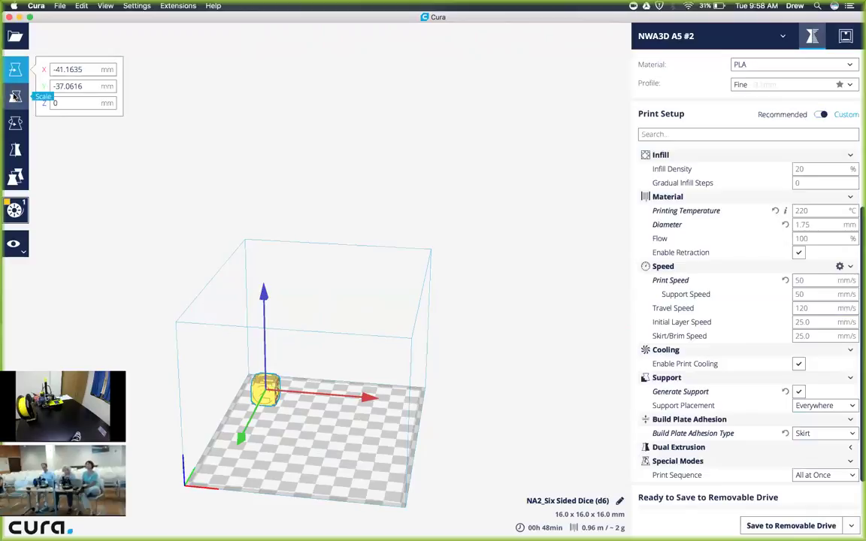
{"action": "left_click", "coordinate": [15, 97]}
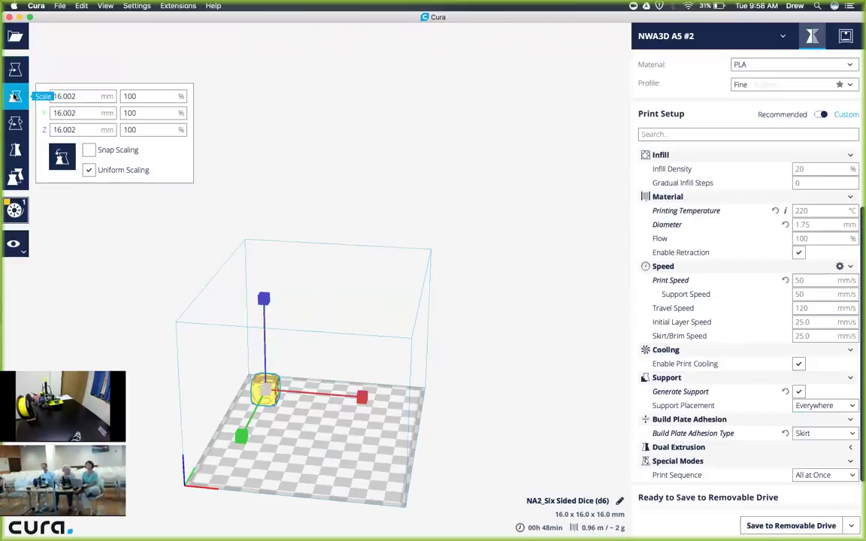
{"action": "left_click", "coordinate": [142, 95]}
{"action": "key", "text": "BackSpace"}
{"action": "key", "text": "BackSpace"}
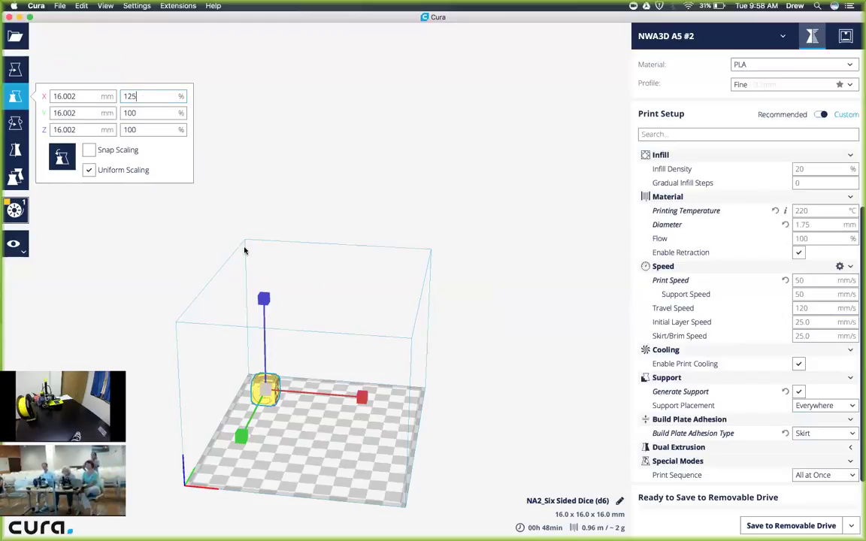
{"action": "key", "text": "Return"}
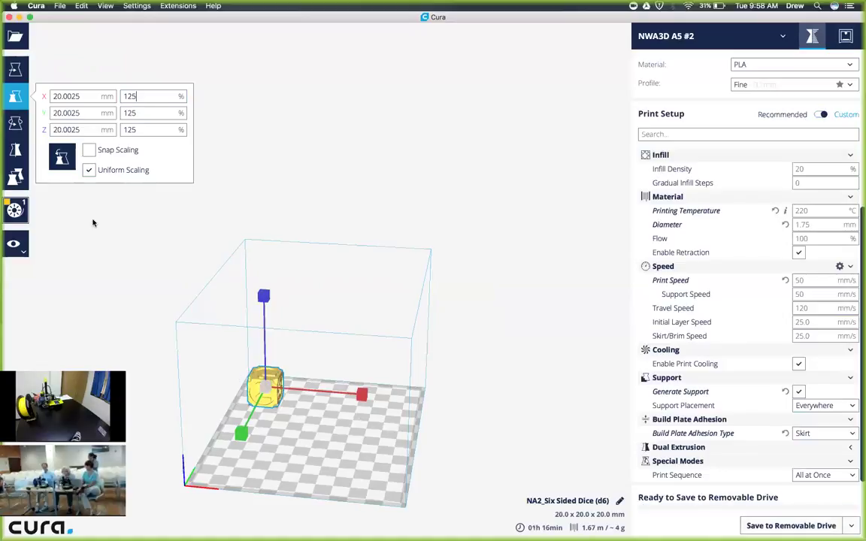
Rotate the dice about its Y axis with snap rotation enabled
{"action": "left_click", "coordinate": [15, 123]}
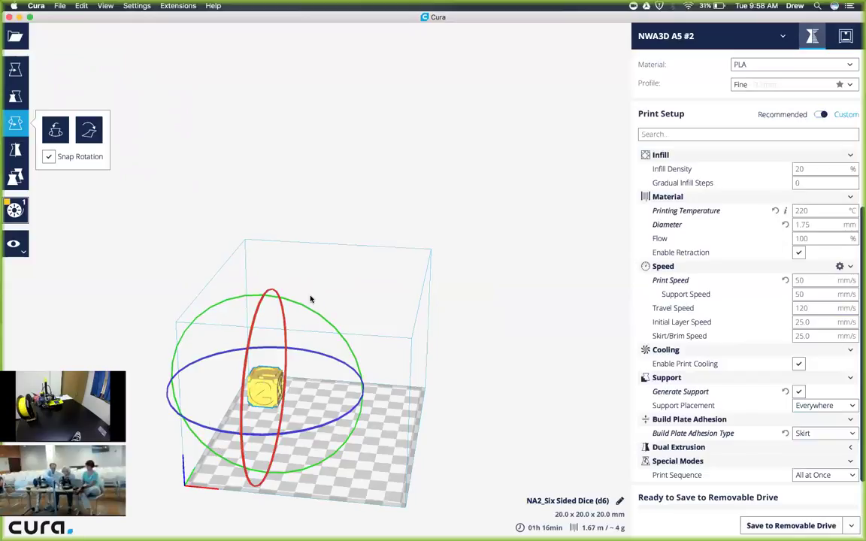
{"action": "left_click_drag", "start_coordinate": [306, 304], "coordinate": [347, 458]}
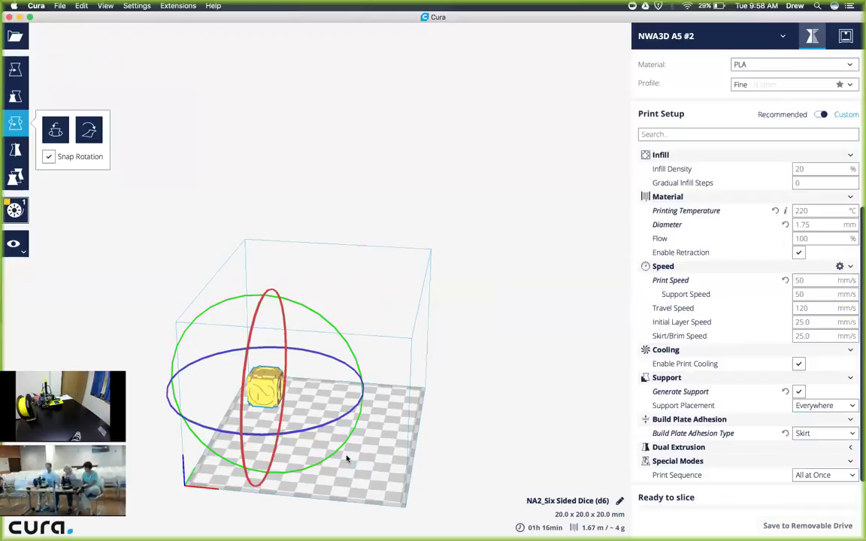
{"action": "left_click", "coordinate": [103, 235]}
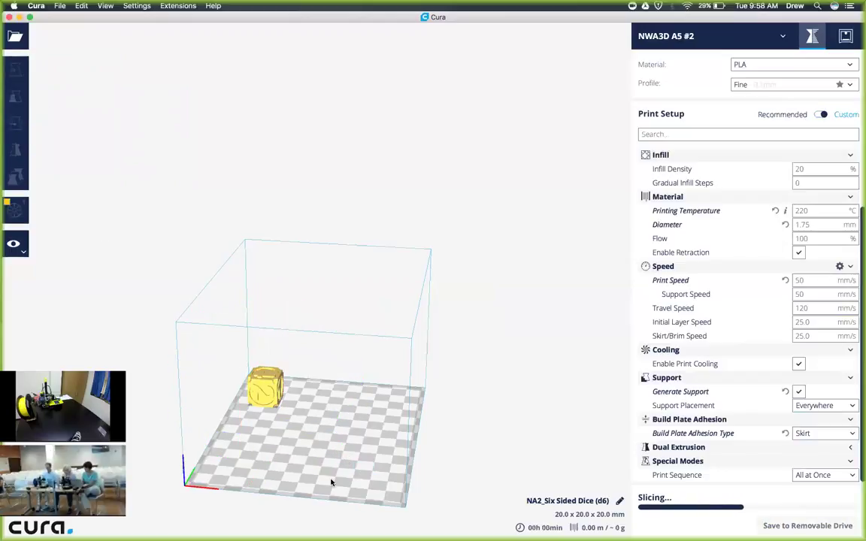
Display the Mirror handles around the dice to view the available mirroring directions
{"action": "left_click", "coordinate": [269, 385]}
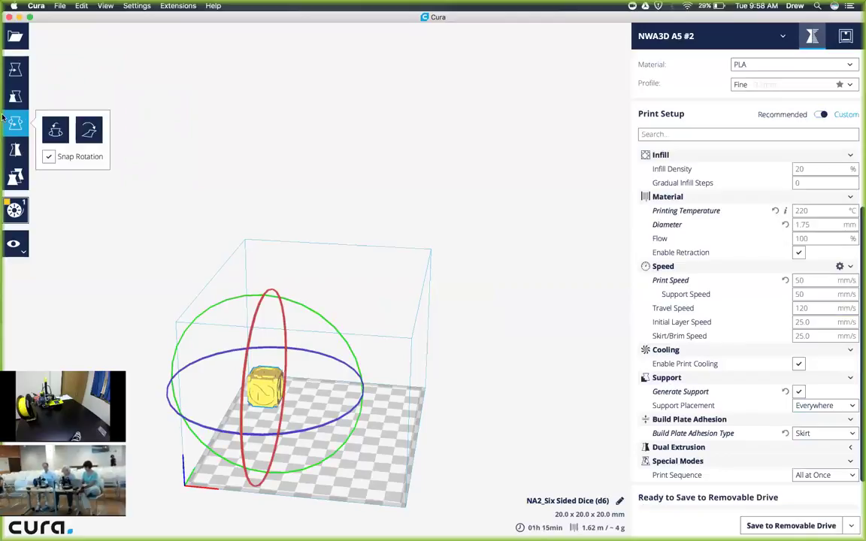
{"action": "left_click", "coordinate": [16, 153]}
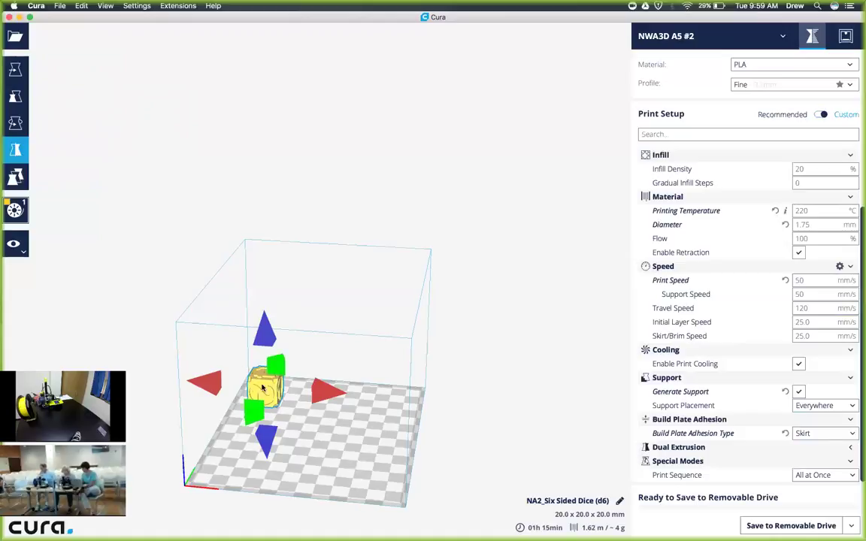
{"action": "left_click", "coordinate": [223, 341]}
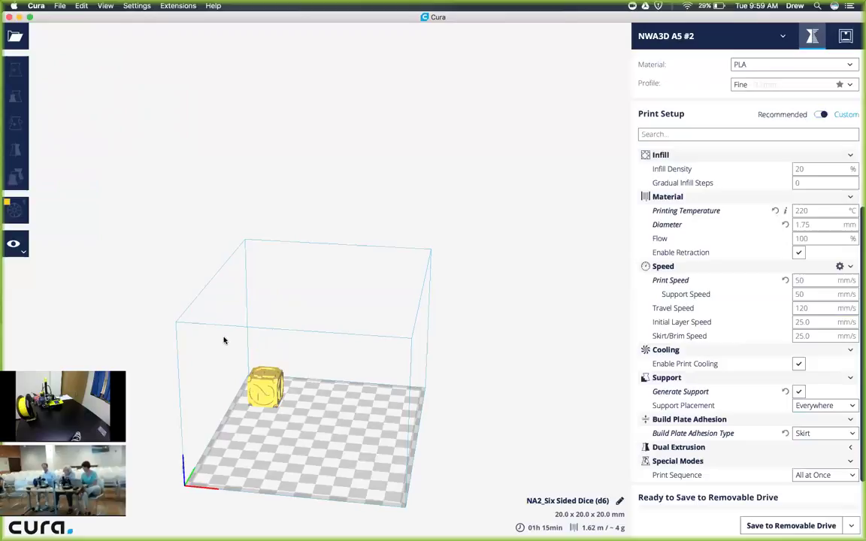
Center the selected dice on the build plate and deselect it
{"action": "left_click", "coordinate": [268, 382]}
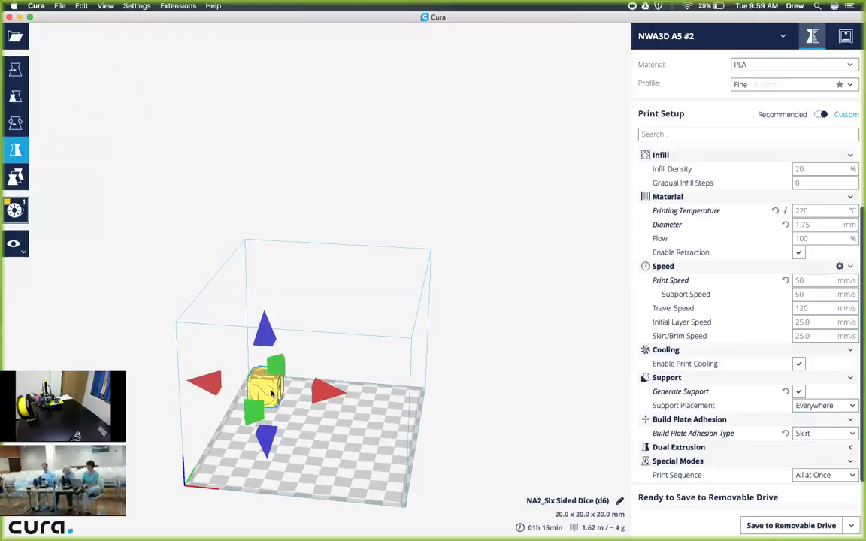
{"action": "right_click", "coordinate": [272, 401]}
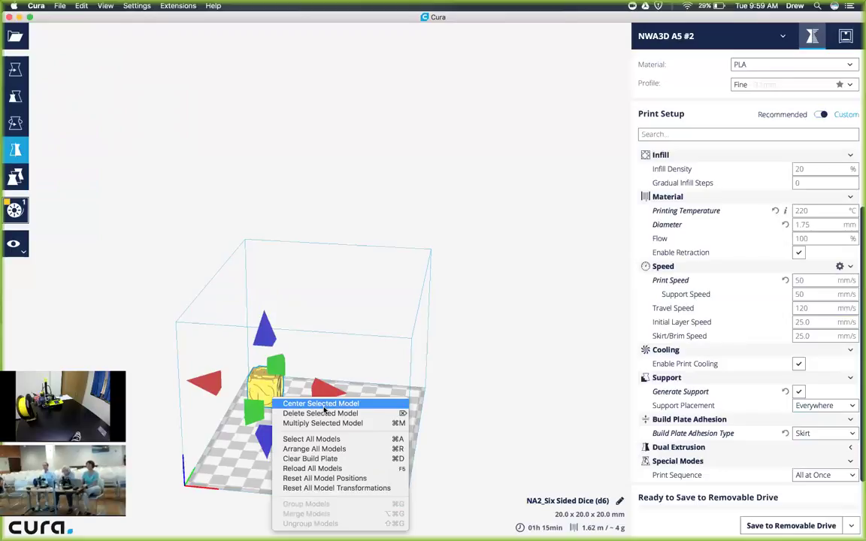
{"action": "left_click", "coordinate": [324, 408]}
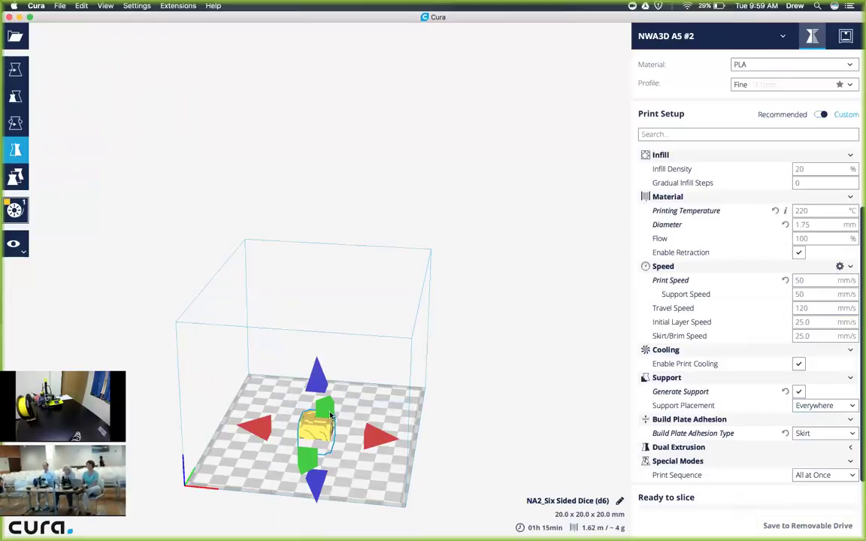
{"action": "left_click", "coordinate": [196, 376]}
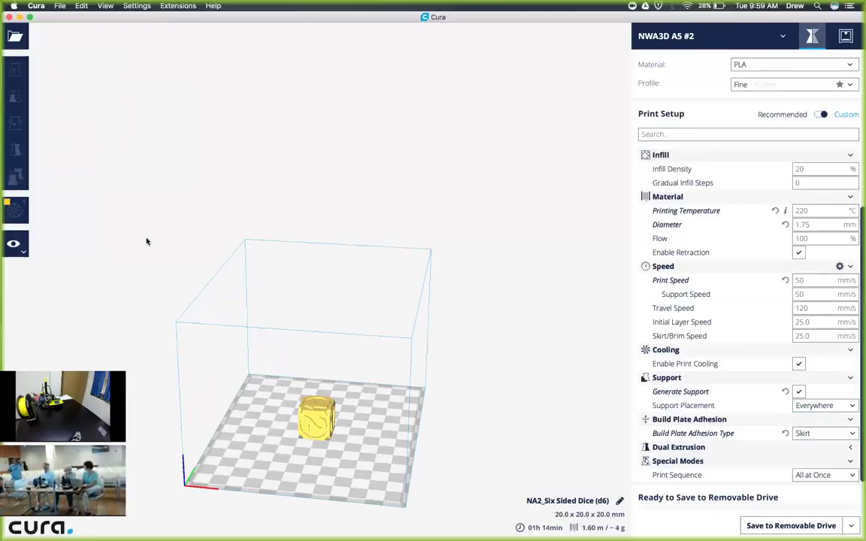
Switch the view mode from Solid to Layers to preview the sliced dice
{"action": "left_click", "coordinate": [14, 245]}
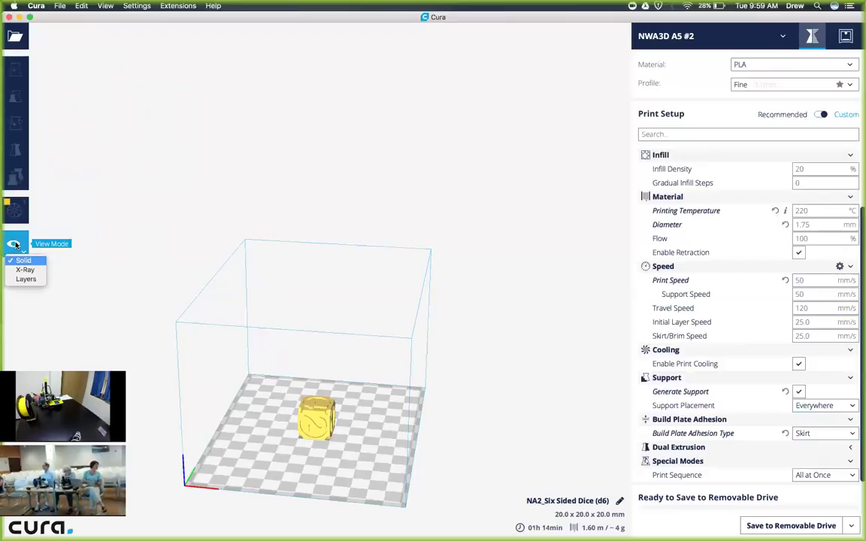
{"action": "left_click", "coordinate": [16, 245]}
{"action": "left_click", "coordinate": [15, 245]}
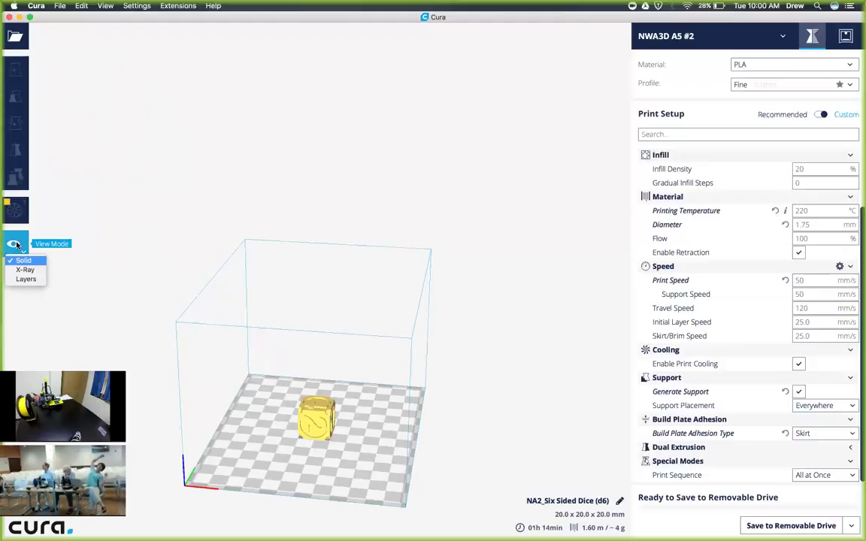
{"action": "left_click", "coordinate": [16, 245]}
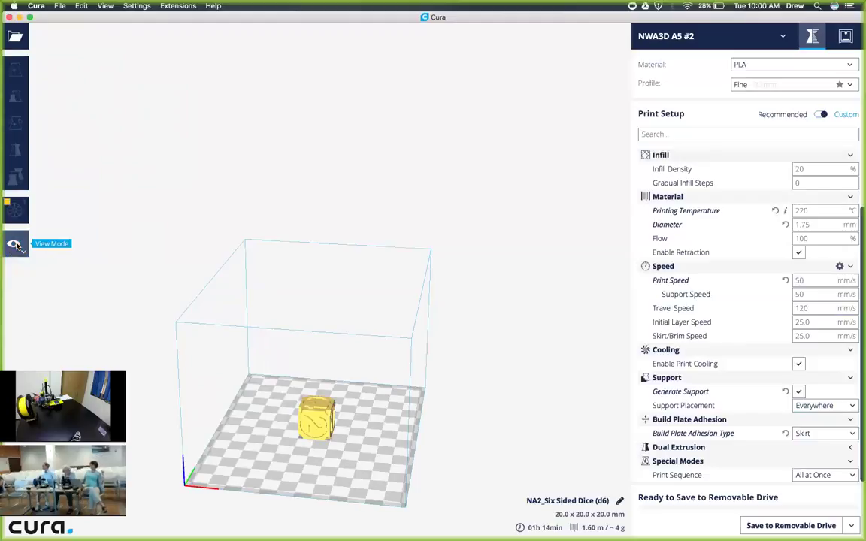
{"action": "left_click", "coordinate": [16, 245]}
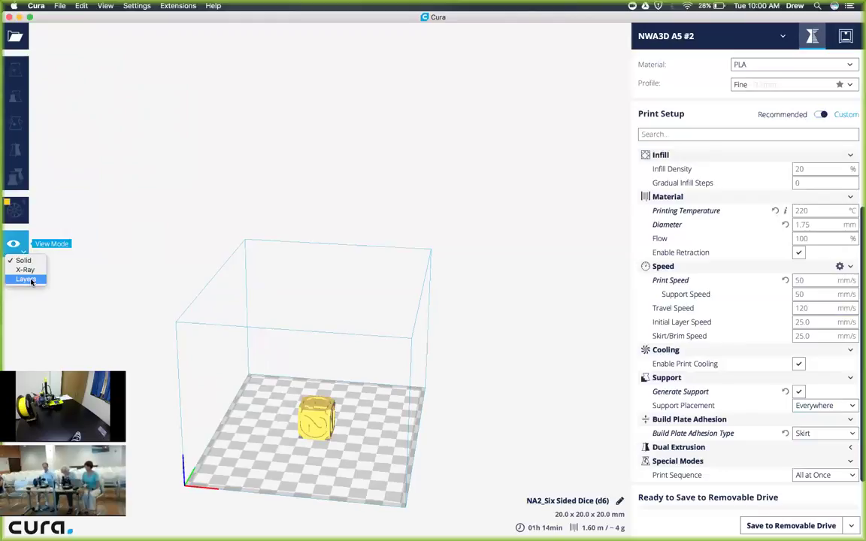
{"action": "left_click", "coordinate": [31, 281]}
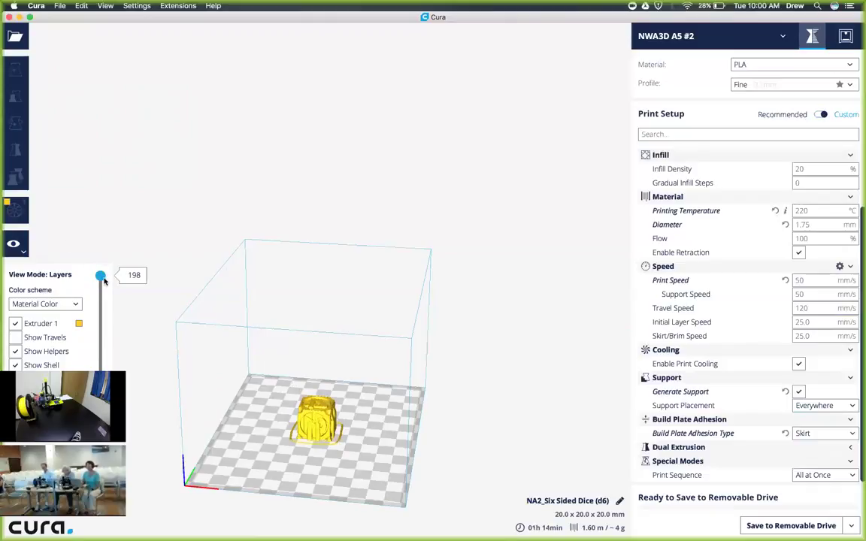
Lower the layer preview to about layer 85, raise it back to layer 198, and return the dice to Solid view
{"action": "left_click_drag", "start_coordinate": [105, 280], "coordinate": [94, 354]}
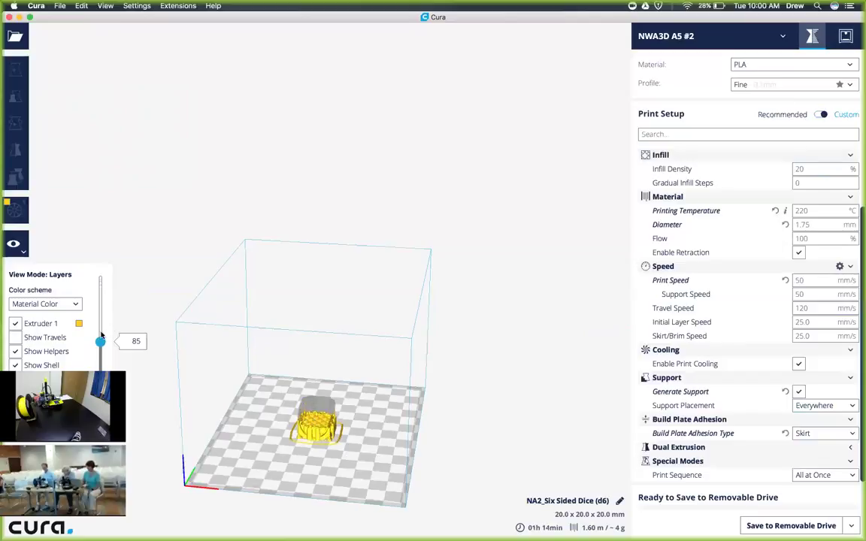
{"action": "left_click_drag", "start_coordinate": [100, 342], "coordinate": [93, 252]}
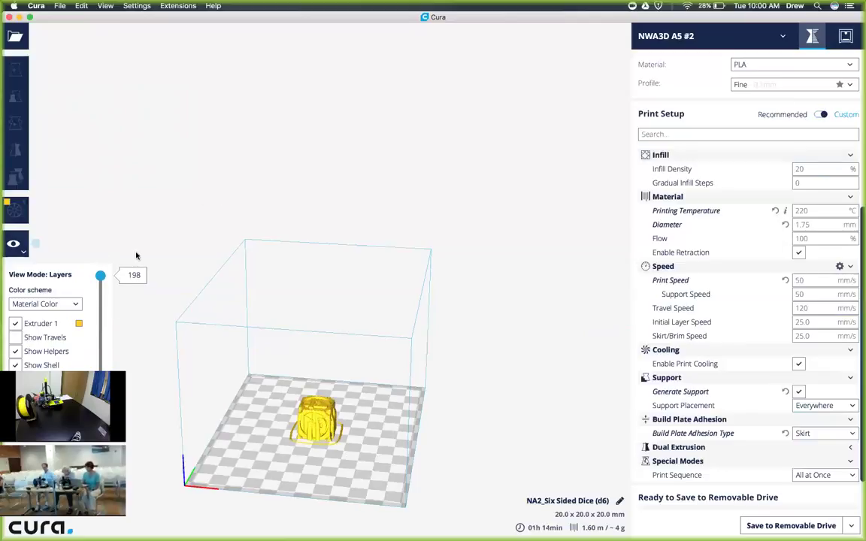
{"action": "left_click", "coordinate": [21, 252]}
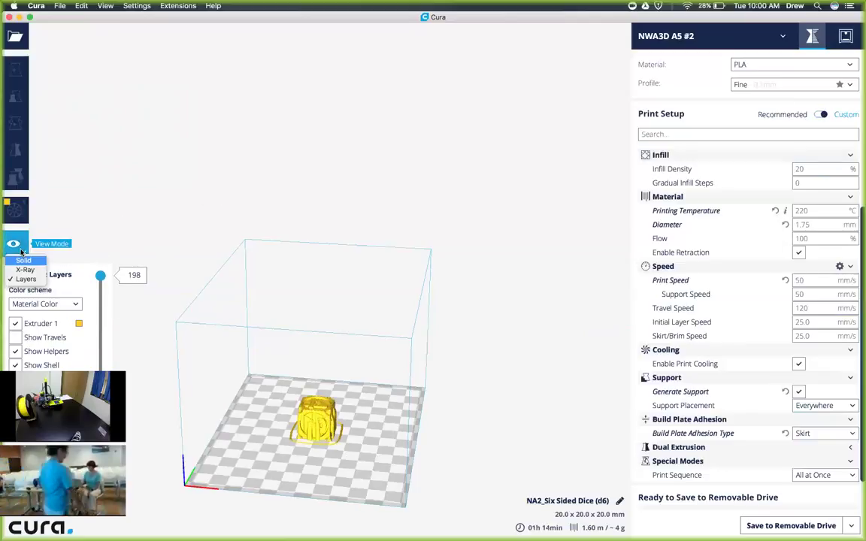
{"action": "left_click", "coordinate": [44, 257]}
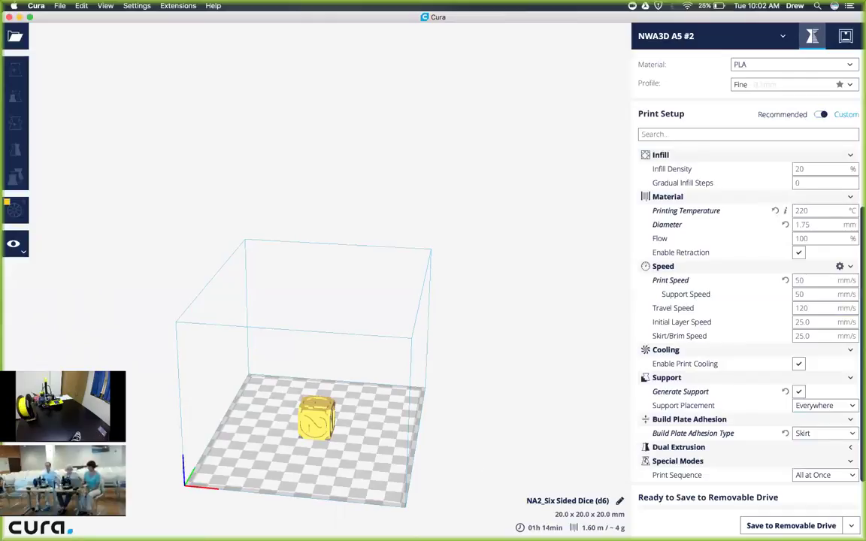
{"action": "key", "text": "XF86AudioRaiseVolume"}
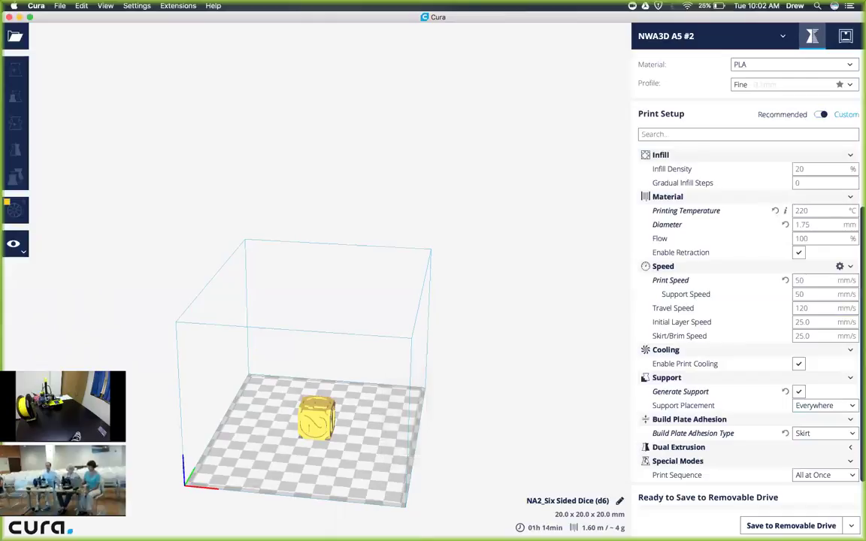